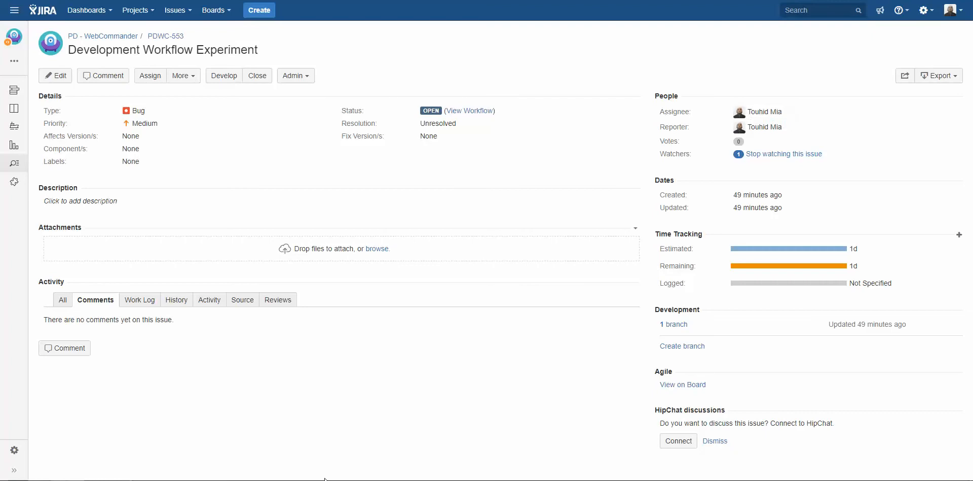
- Review the git user.email config command and the smart commit notes in the text editor alongside Jira issue PDWC-553
mouse_move(335, 480)
click(337, 456)
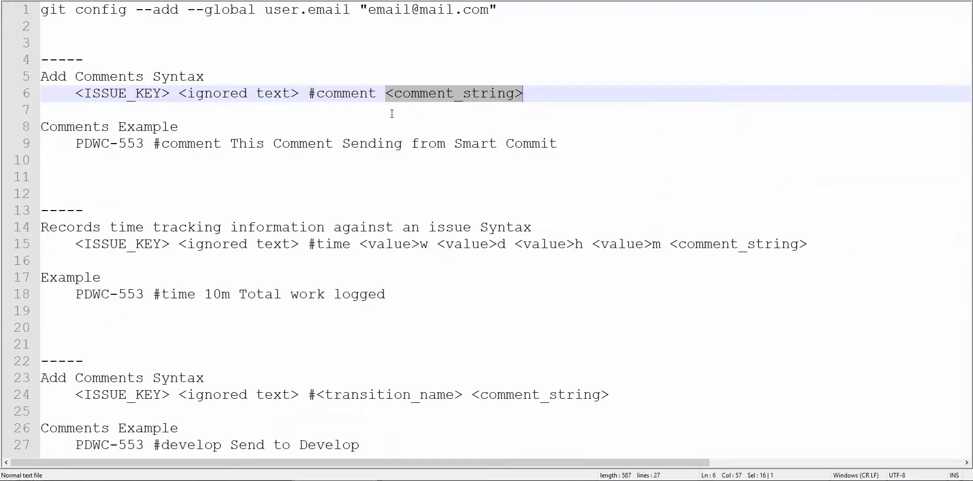
click(414, 62)
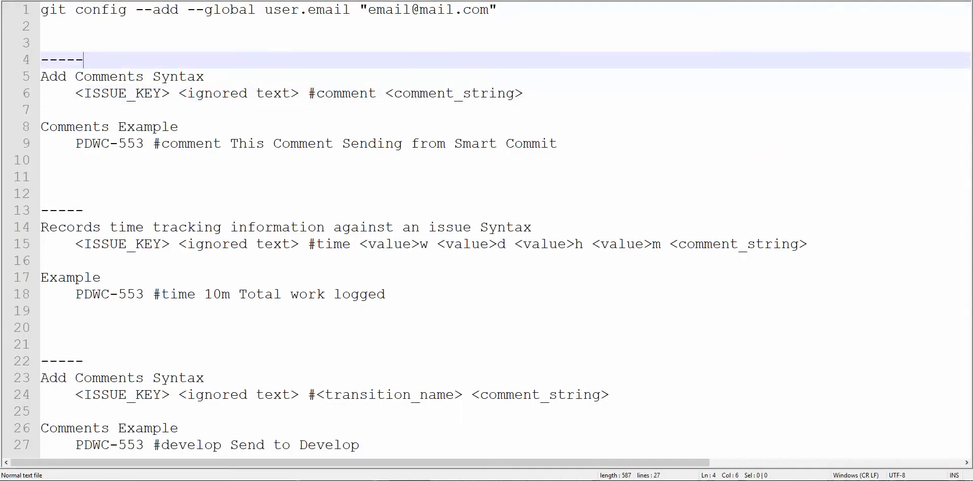
click(904, 0)
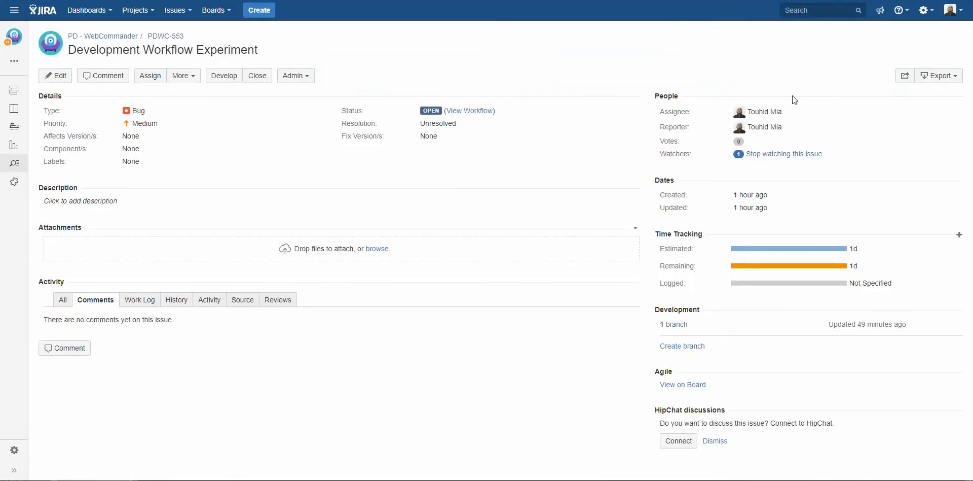
click(343, 479)
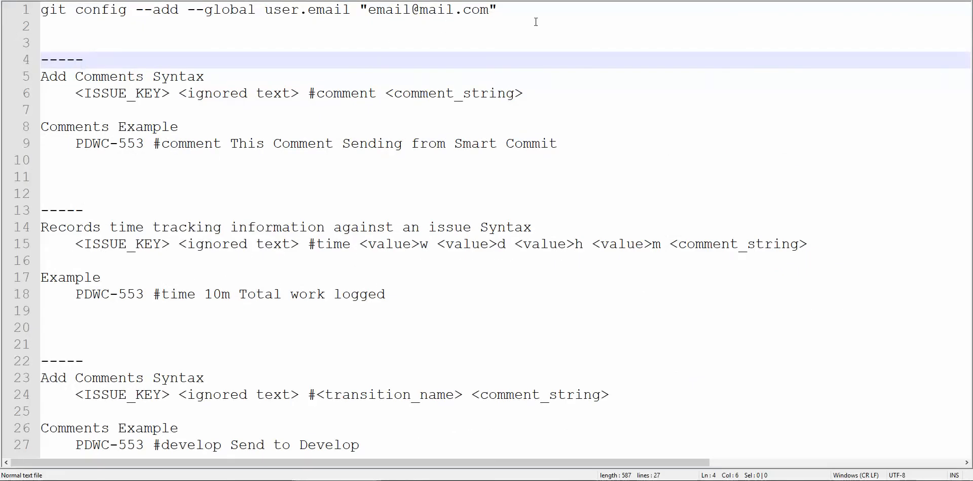
drag(515, 9, 3, 6)
click(261, 26)
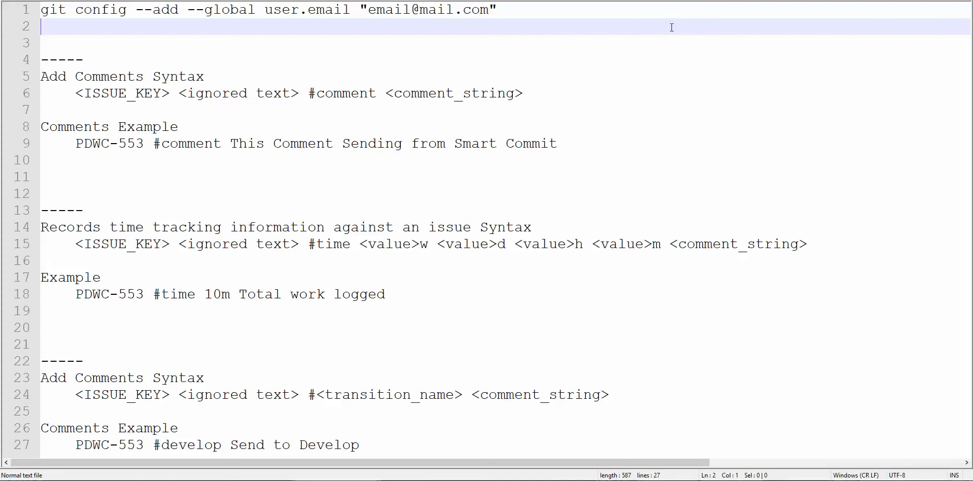
key(alt+Tab)
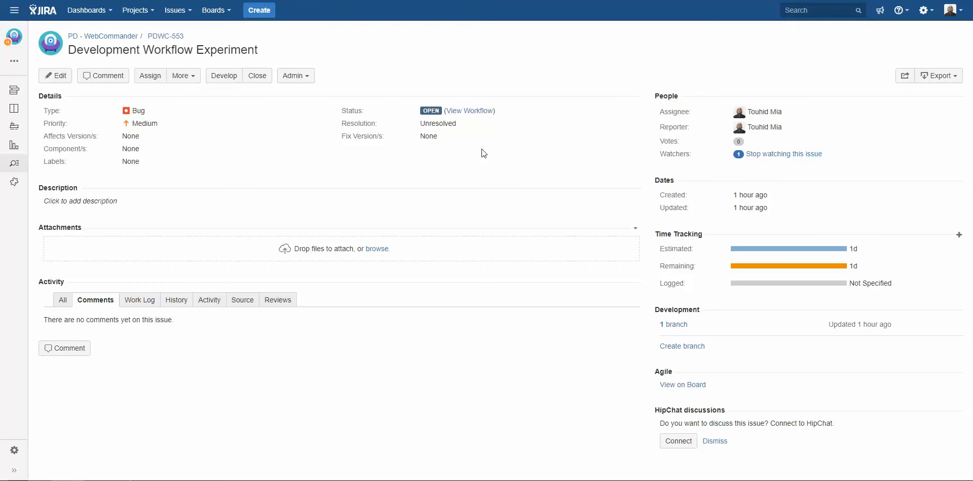
- Switch to IntelliJ IDEA and add the line "Testing the Smart Commit" below a blank line in readme.md
click(257, 480)
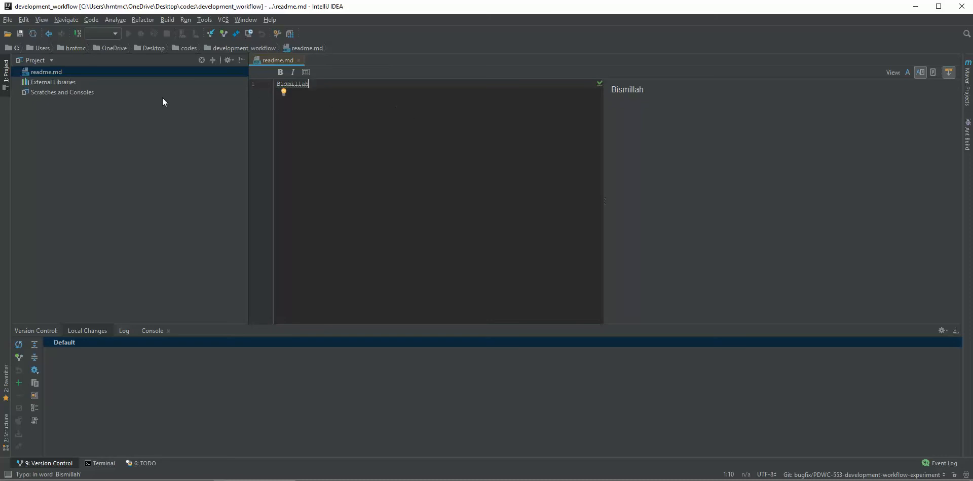
click(56, 71)
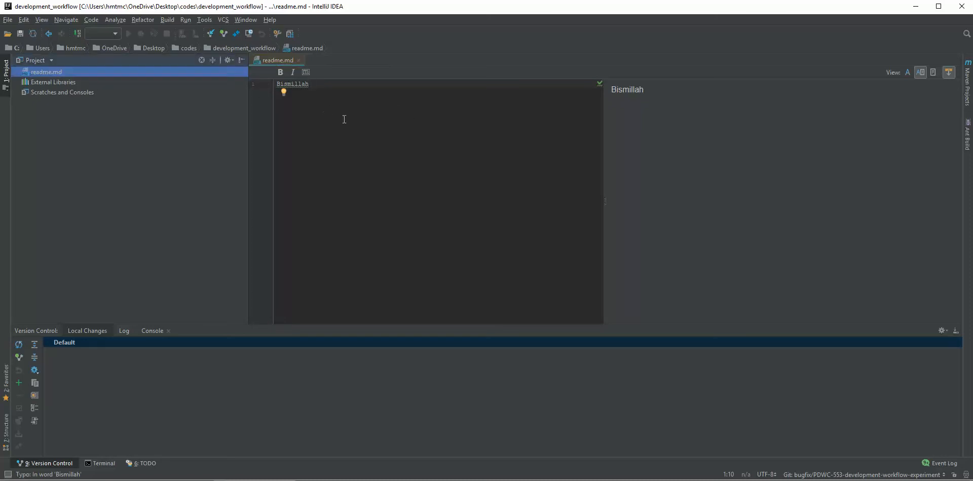
click(328, 105)
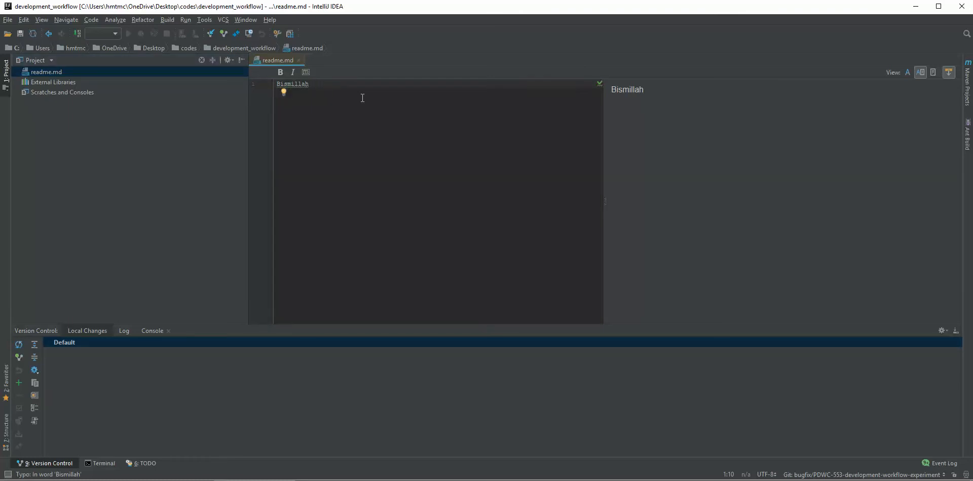
key(Return)
key(Return)
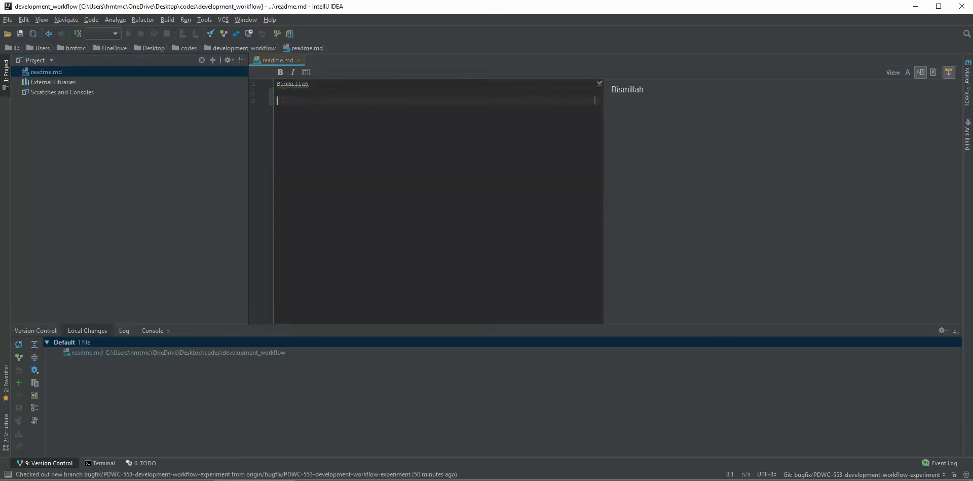
text(Testing the )
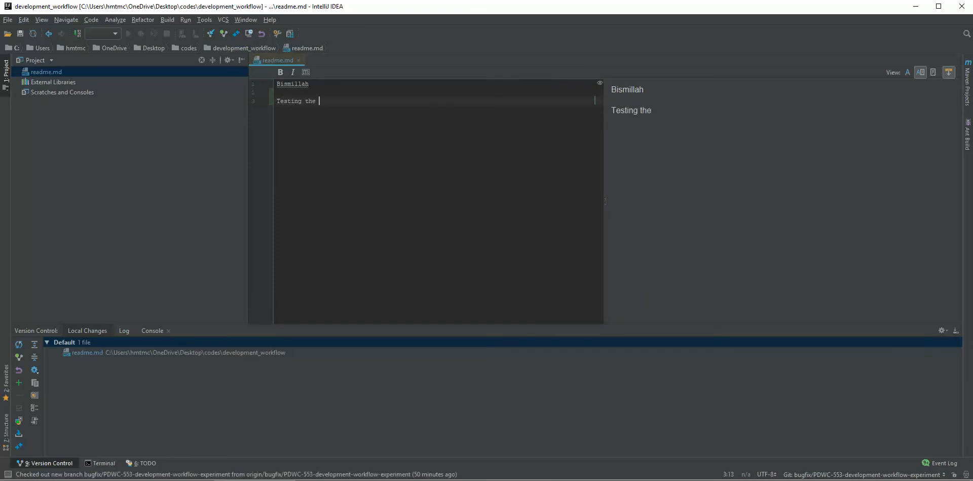
text(Smart Commit)
drag(368, 100, 265, 102)
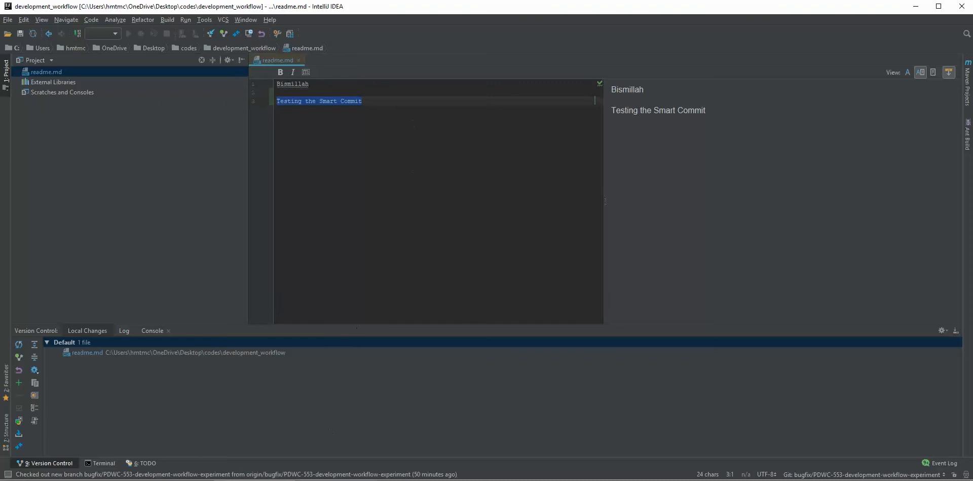
- Switch to the text editor and examine each part of the add-comment syntax and its PDWC-553 example
mouse_move(336, 480)
click(336, 446)
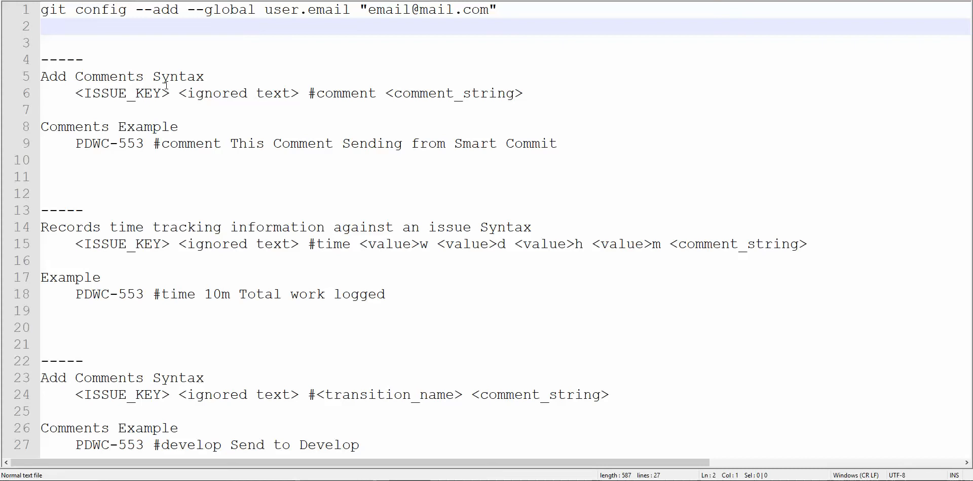
drag(77, 93, 299, 93)
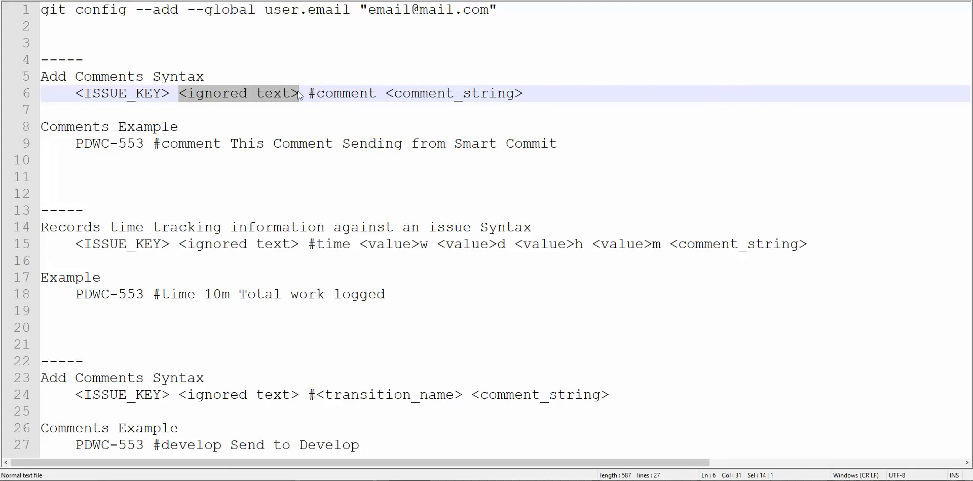
click(314, 102)
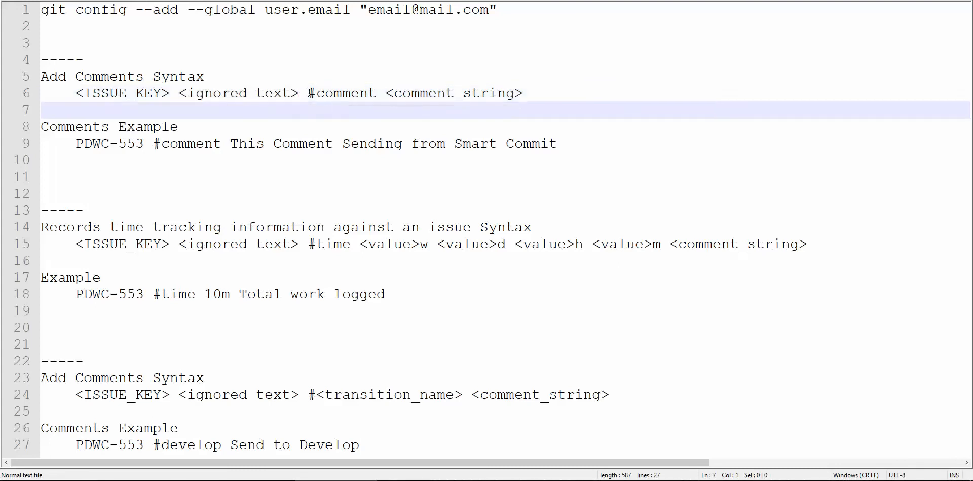
drag(309, 94, 534, 94)
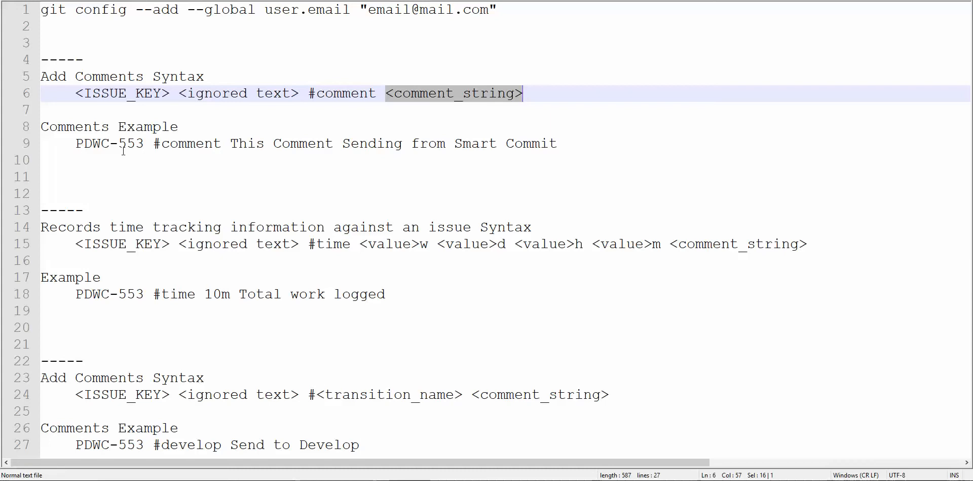
double_click(155, 146)
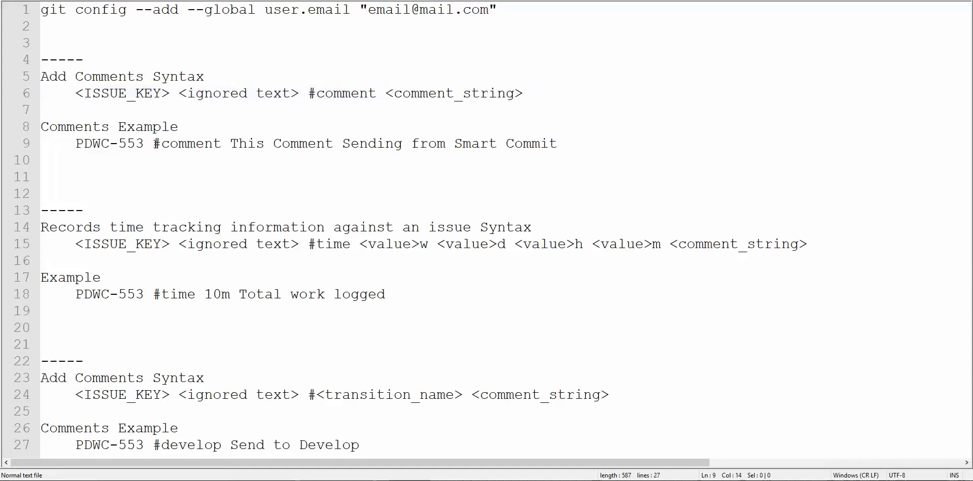
click(155, 144)
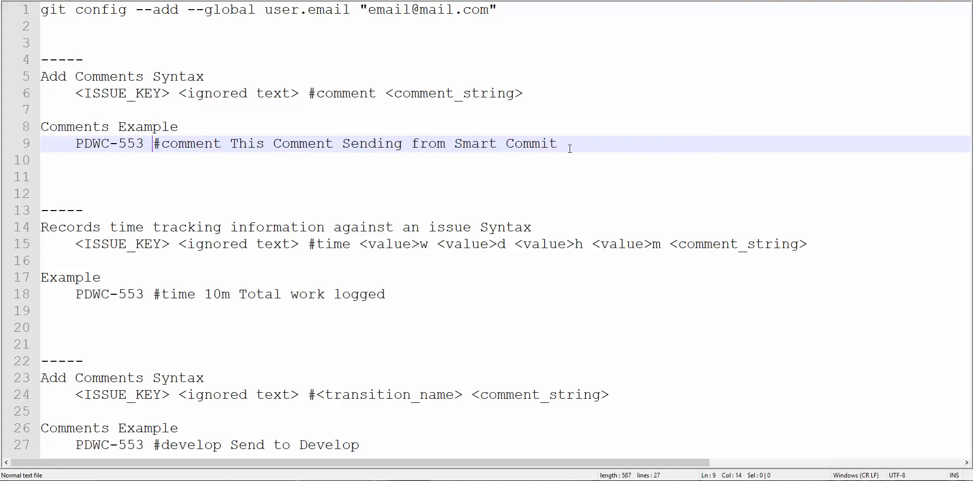
- Copy the example line "PDWC-553 #comment This Comment Sending from Smart Commit" from the notes
drag(567, 144, 117, 140)
key(shift+Left)
key(shift+Left)
key(shift+Left)
key(shift+Left)
key(shift+Left)
key(ctrl+c)
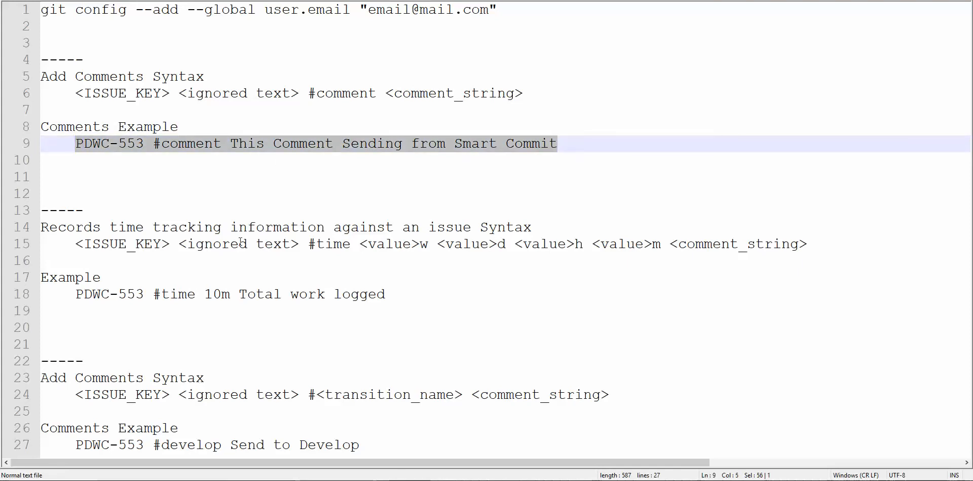
- In IntelliJ IDEA, start committing the Default changelist with the message "PDWC-553 #comment This Comment Sending from Smart Commit"
click(152, 480)
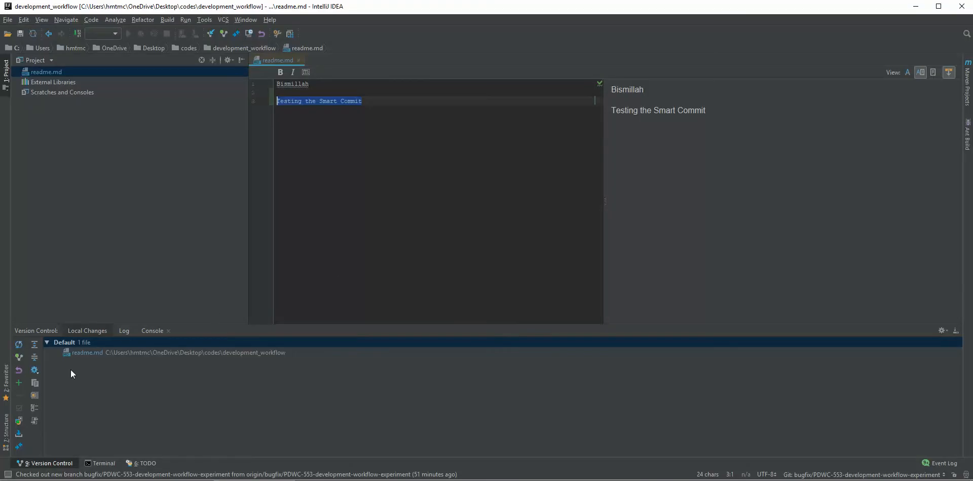
click(67, 345)
right_click(68, 342)
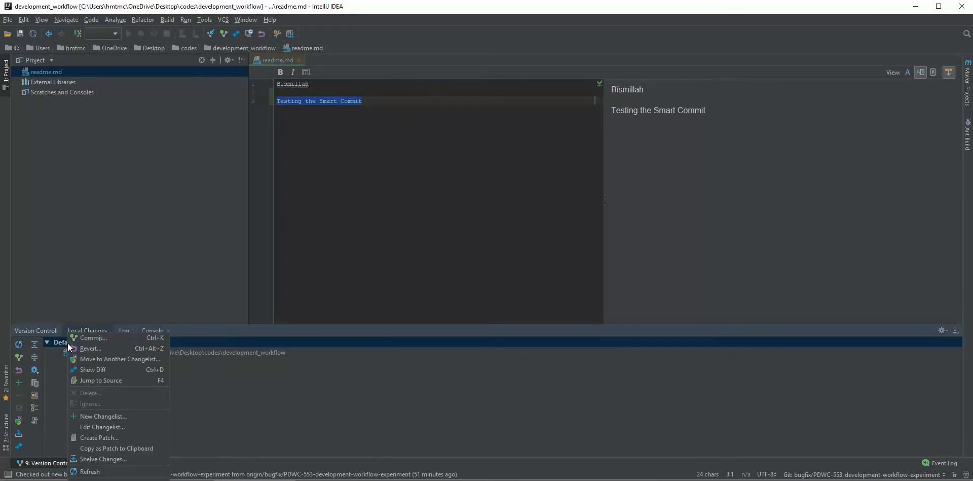
click(98, 336)
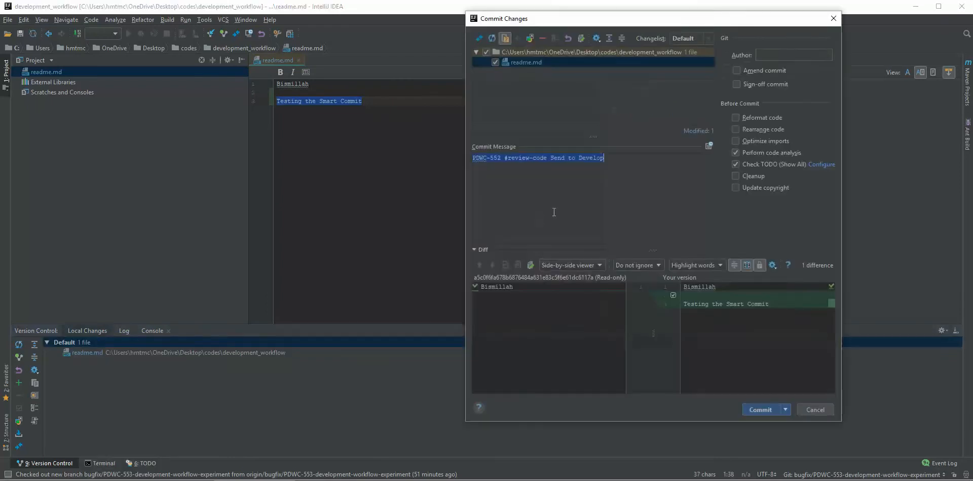
key(ctrl+v)
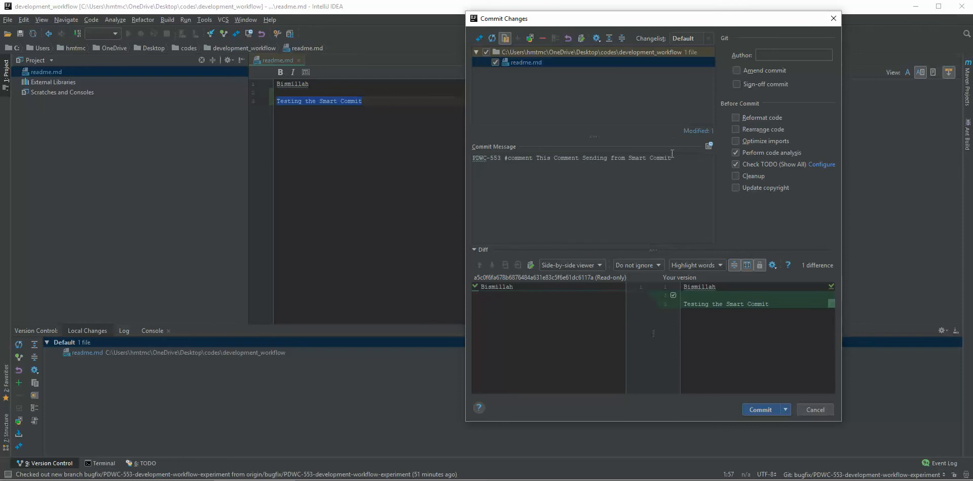
- Commit the readme.md change and push it to the PDWC-553 bugfix branch on origin
click(788, 409)
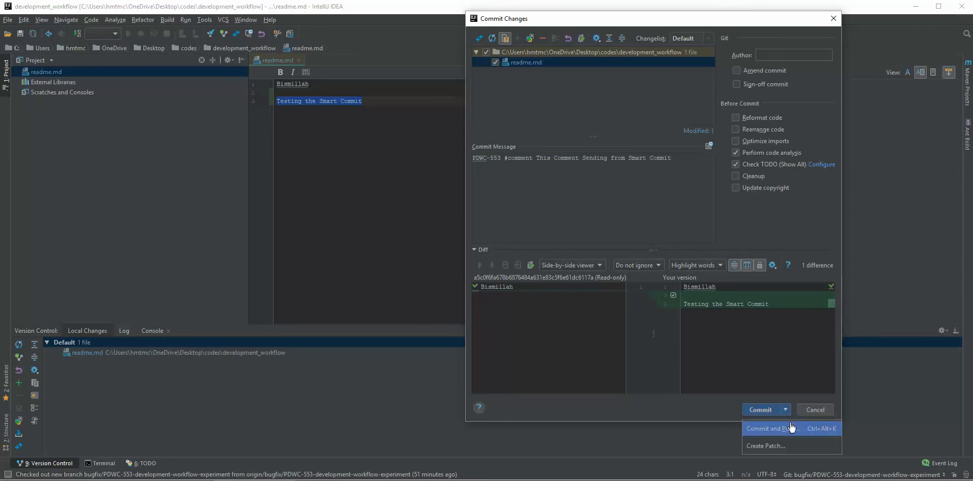
click(788, 427)
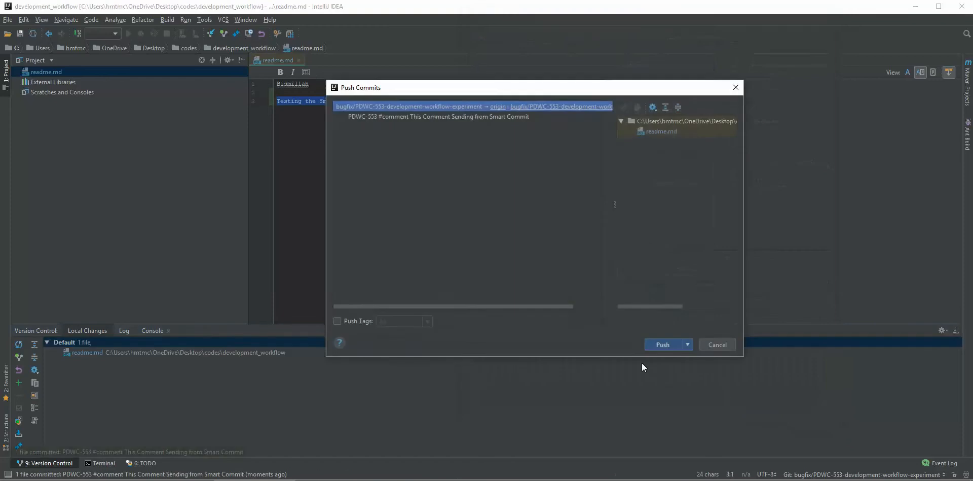
click(659, 344)
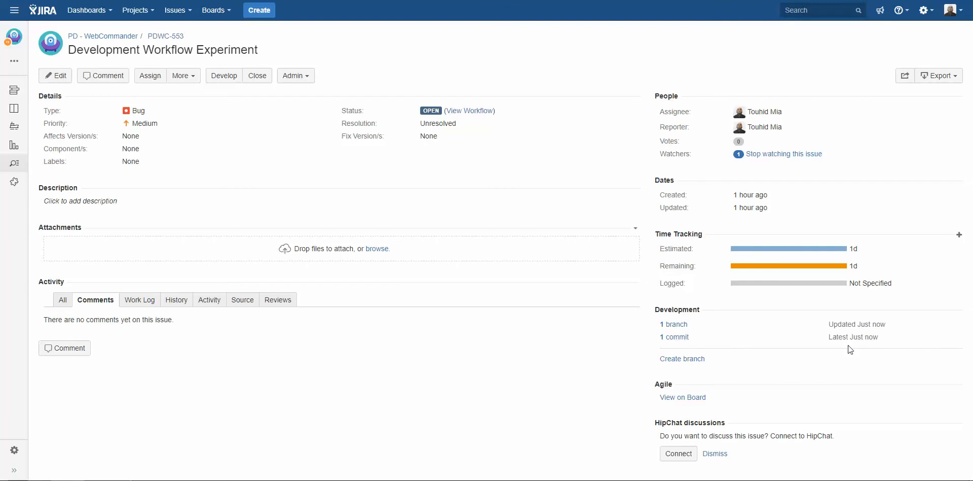
- Inspect the commit linked to Jira issue PDWC-553, and reload the issue to check its comments
click(679, 338)
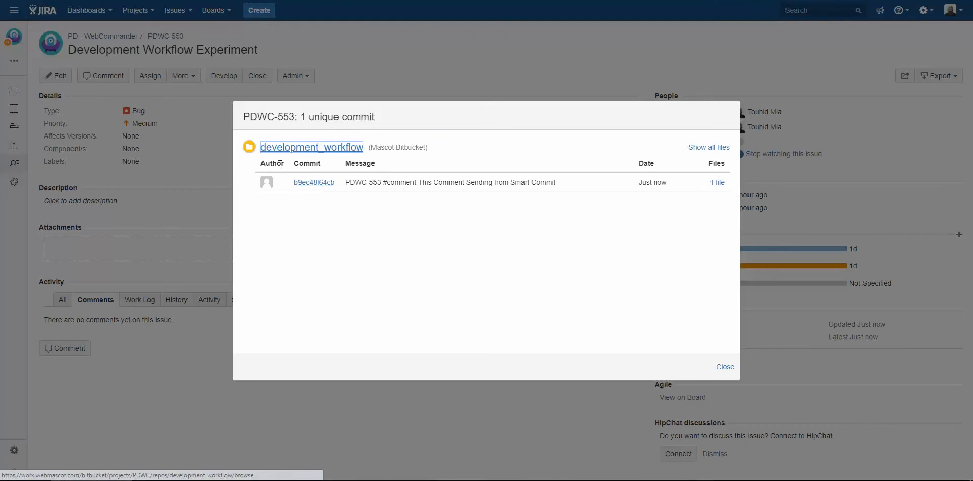
click(725, 366)
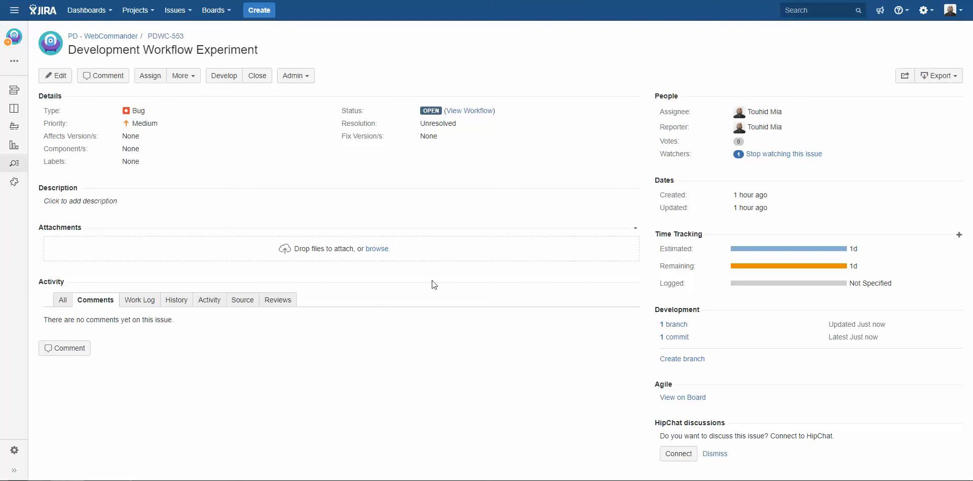
right_click(385, 50)
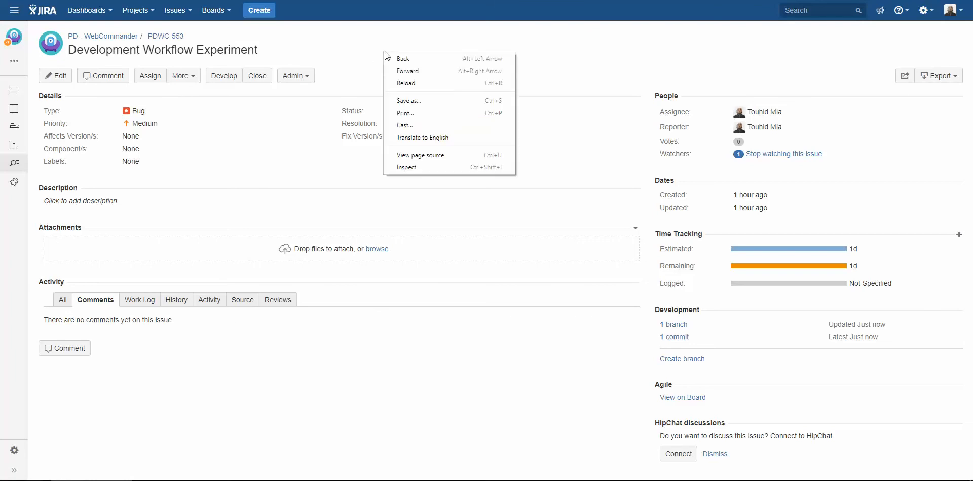
click(418, 79)
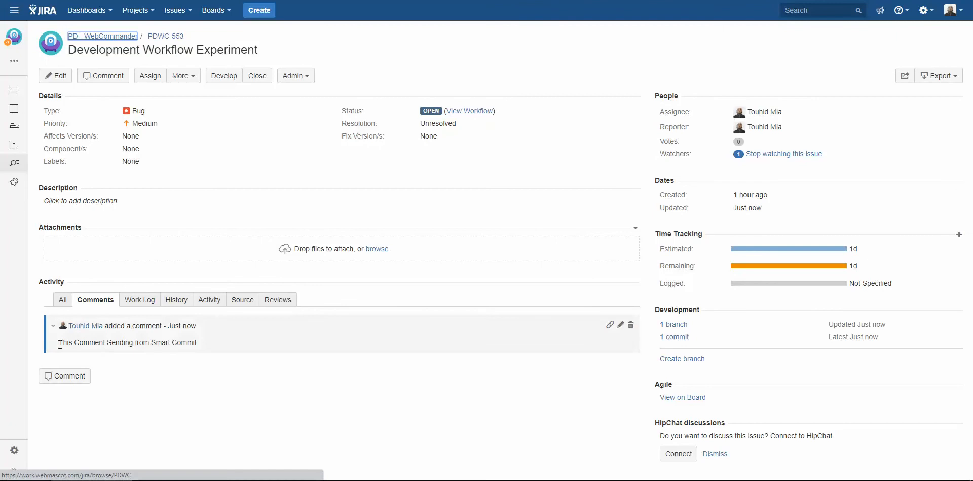
drag(60, 344, 210, 343)
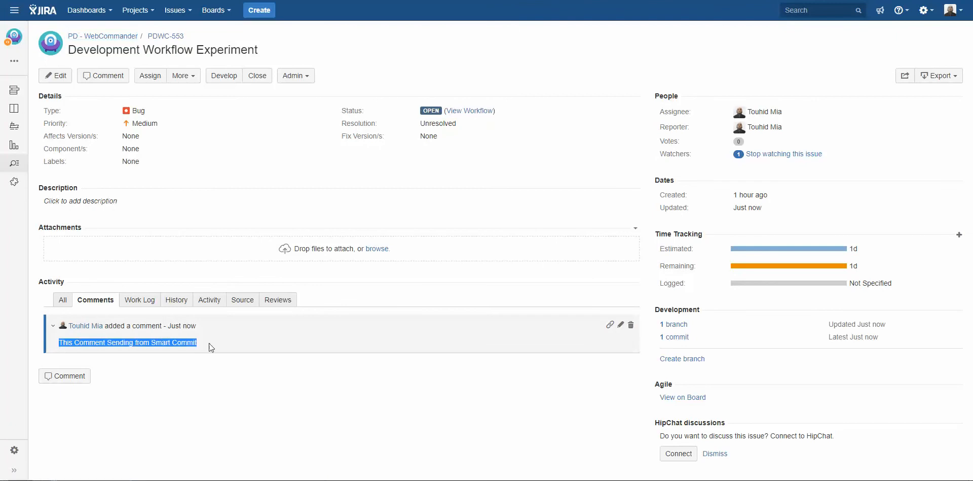
click(219, 379)
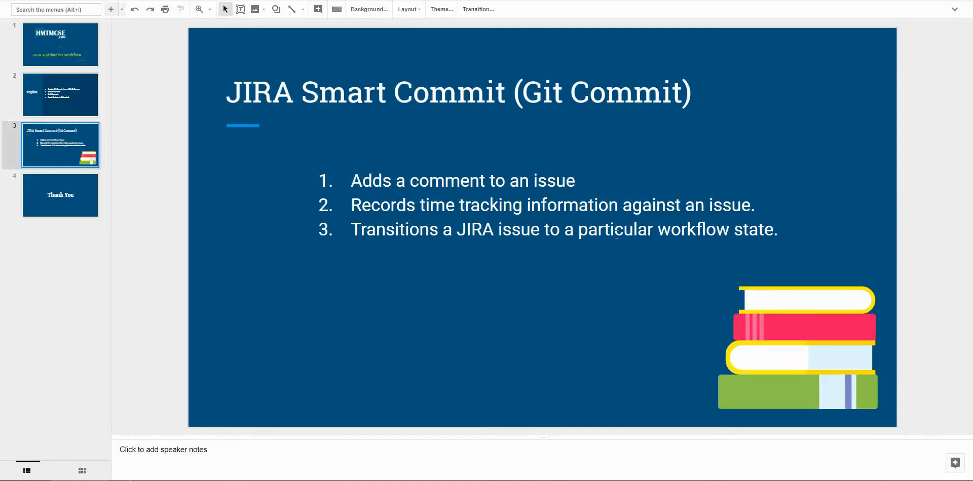
- Check time tracking on Jira issue PDWC-553, and examine each part of the #time smart commit syntax in the notes
key(ctrl+Tab)
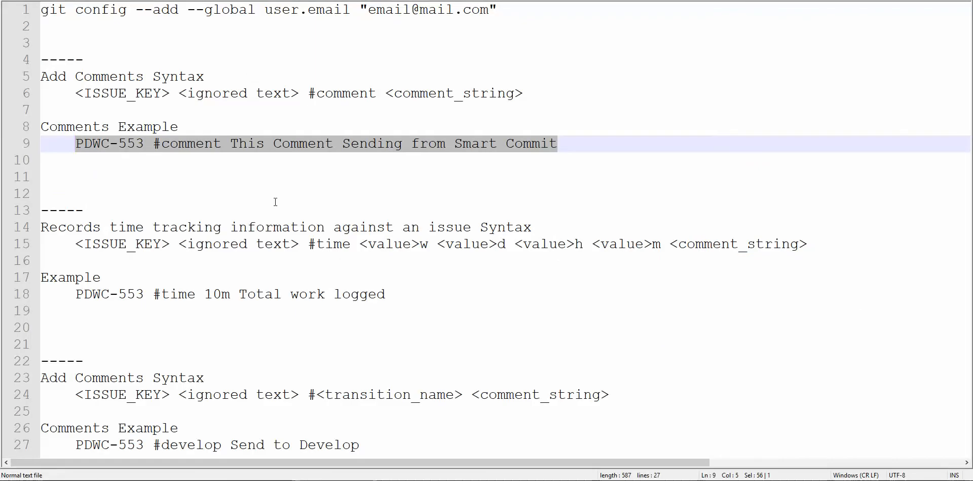
click(275, 201)
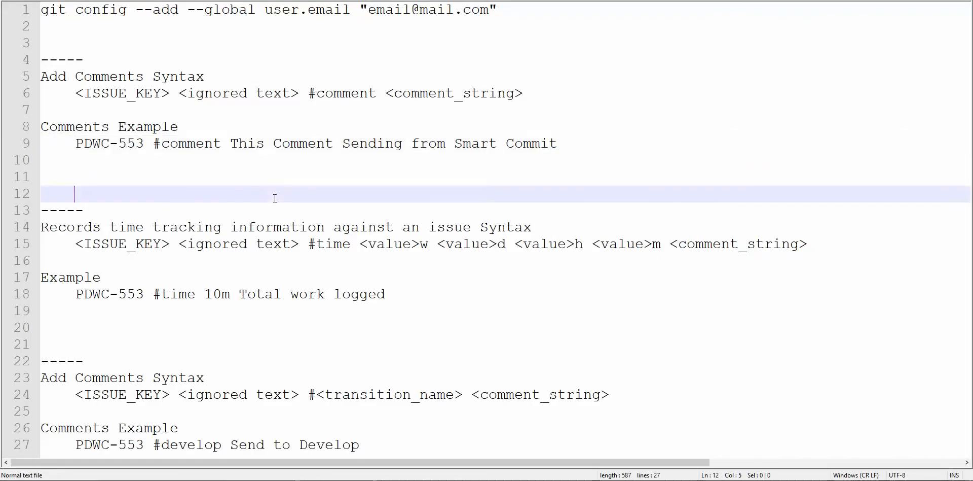
click(412, 295)
drag(412, 295, 43, 228)
click(244, 257)
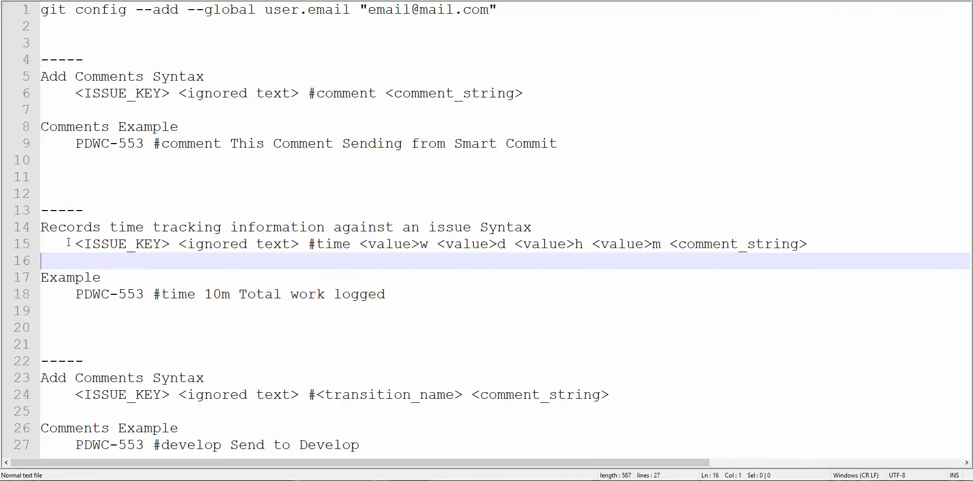
double_click(104, 244)
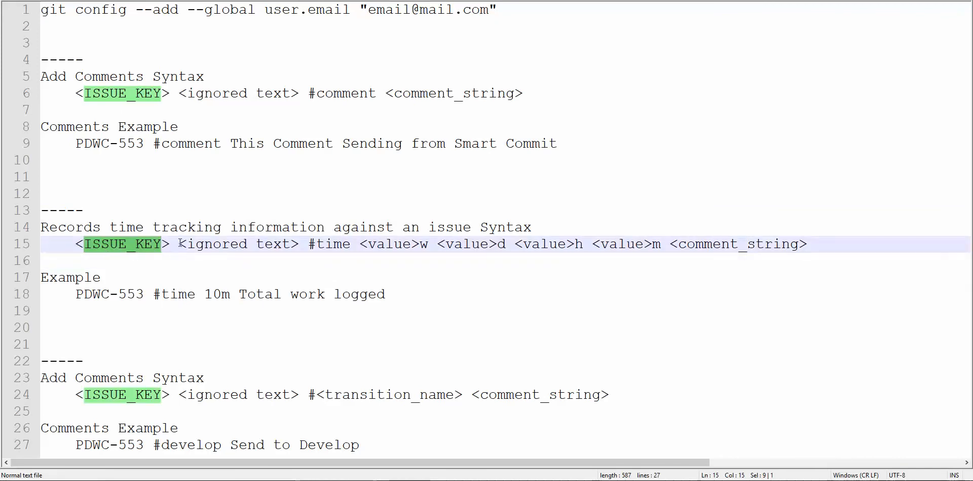
drag(178, 245, 299, 243)
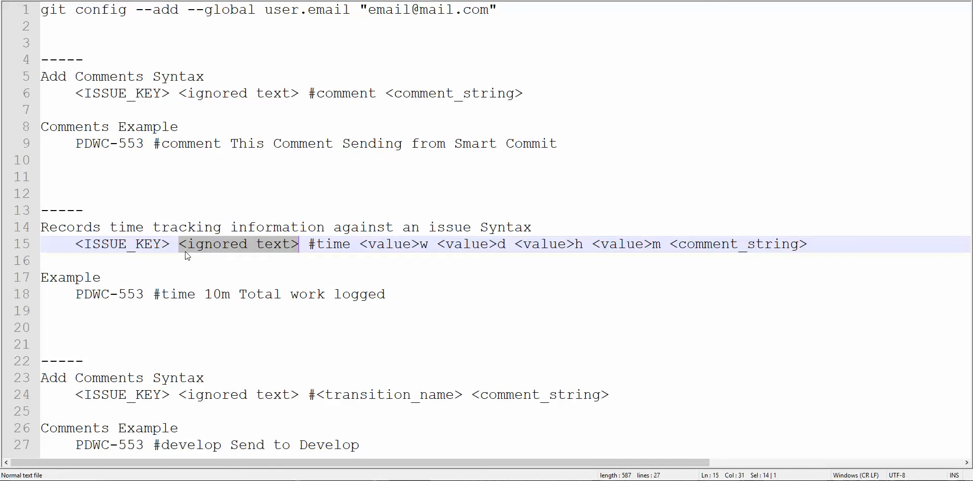
click(350, 244)
double_click(337, 243)
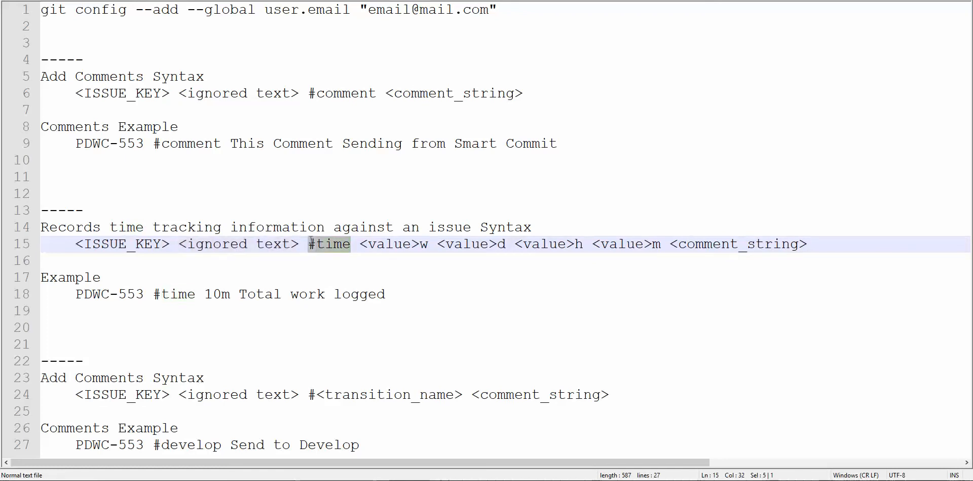
double_click(399, 244)
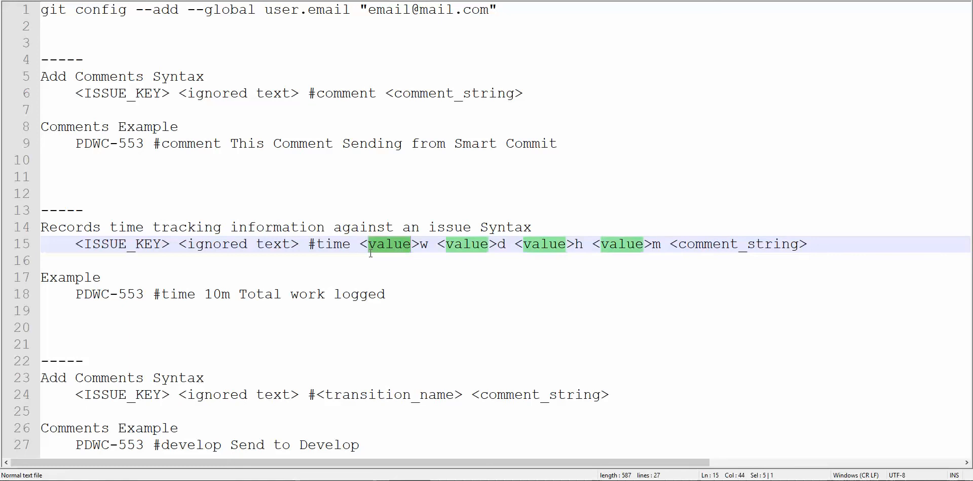
key(Down)
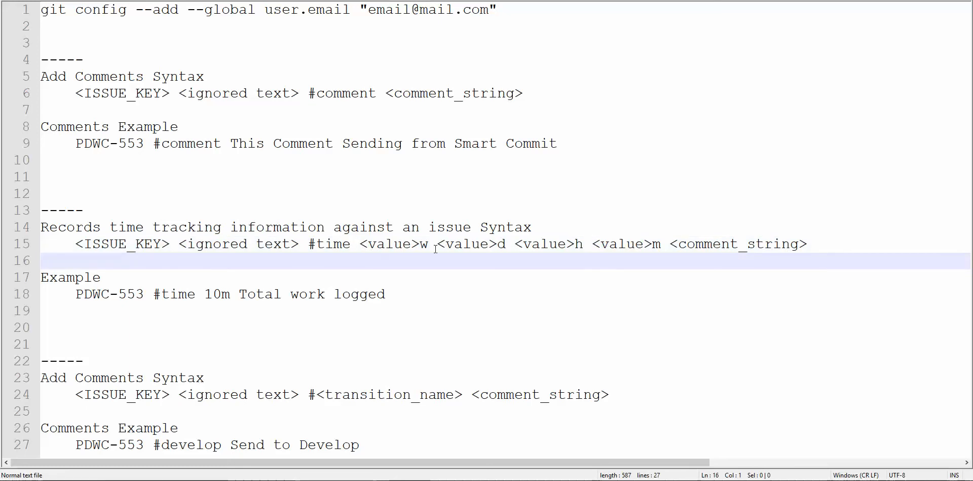
drag(360, 243, 420, 244)
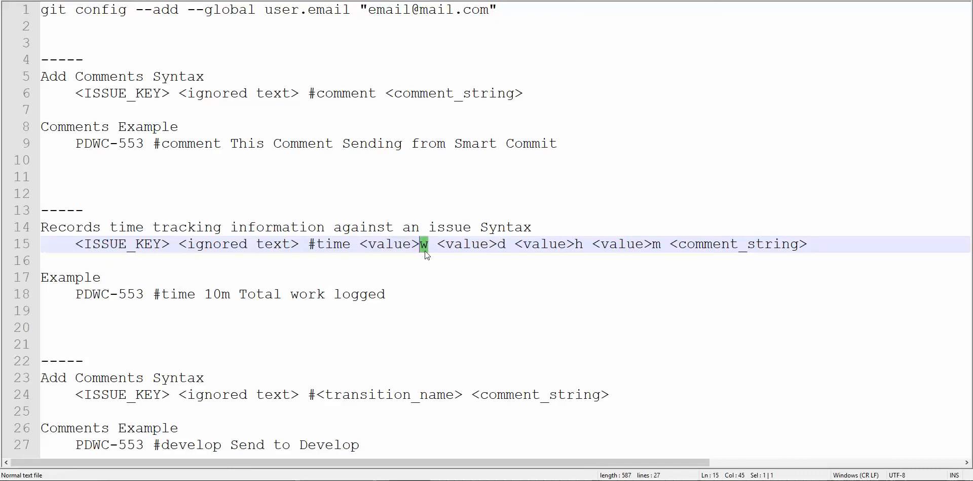
drag(437, 244, 576, 244)
drag(670, 245, 808, 245)
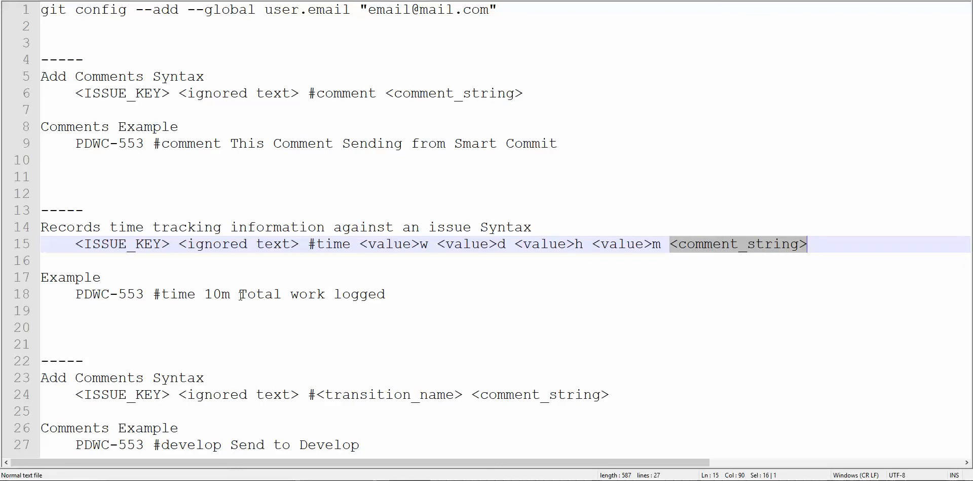
- Copy the example line "PDWC-553 #time 10m Total work logged" from the notes
drag(239, 294, 392, 294)
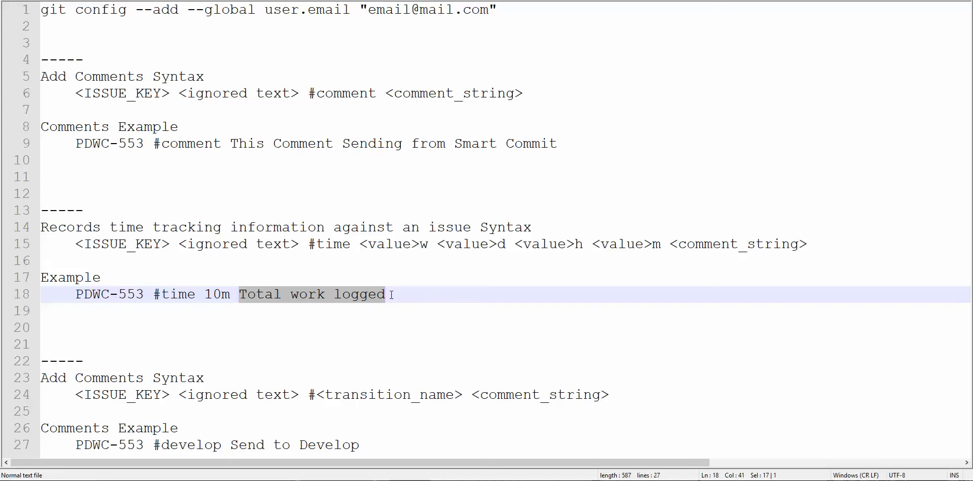
click(128, 311)
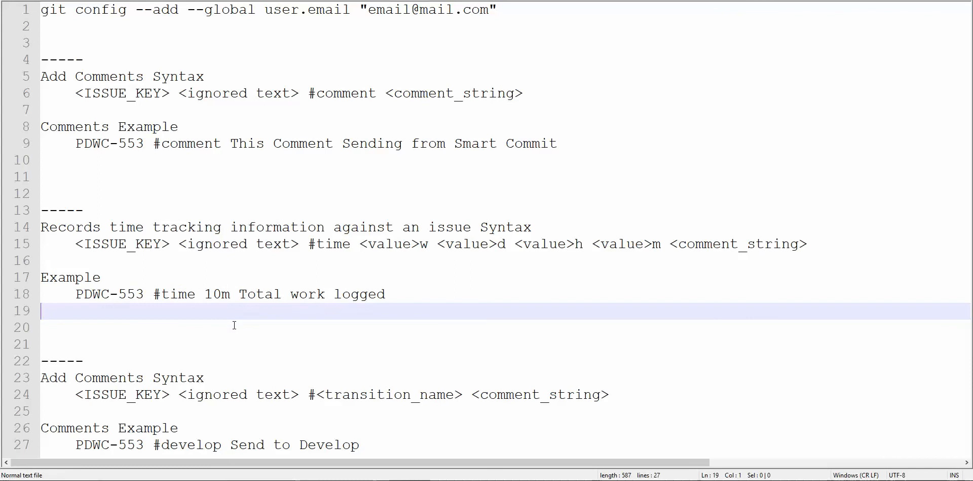
drag(77, 294, 387, 293)
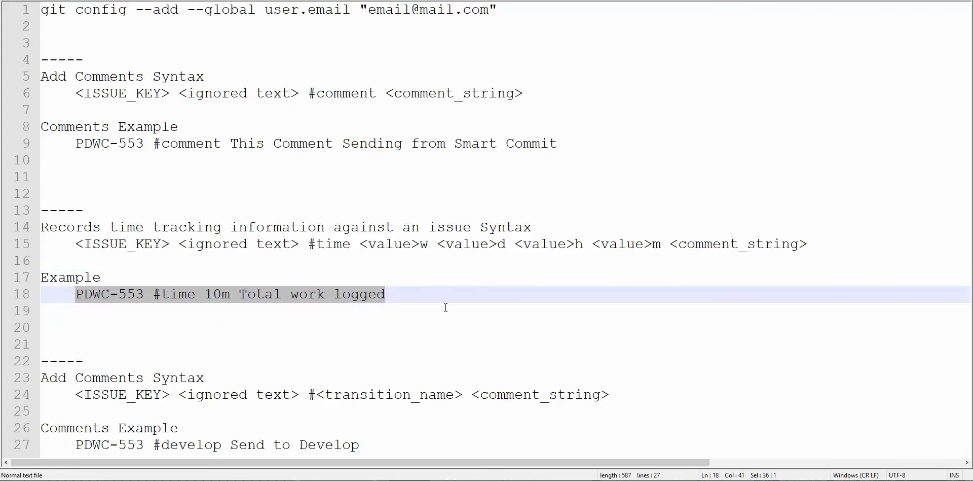
- In IntelliJ IDEA, add the line "Testing Time Tracking commit" at the end of readme.md, separated by a blank line
click(255, 480)
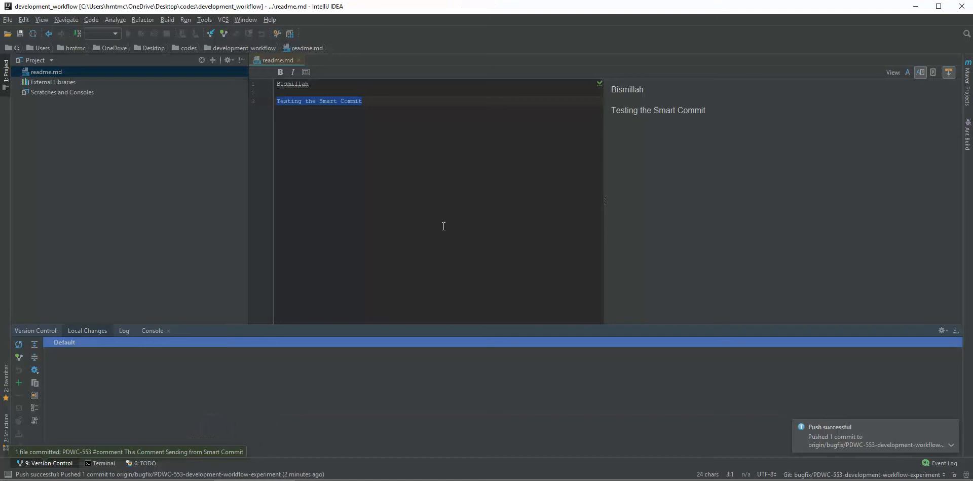
click(445, 221)
key(Return)
key(Return)
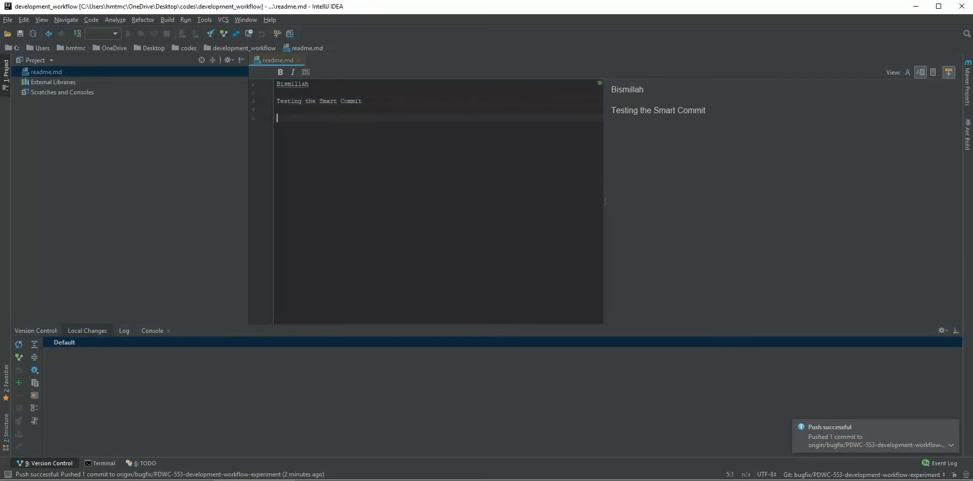
text(Test)
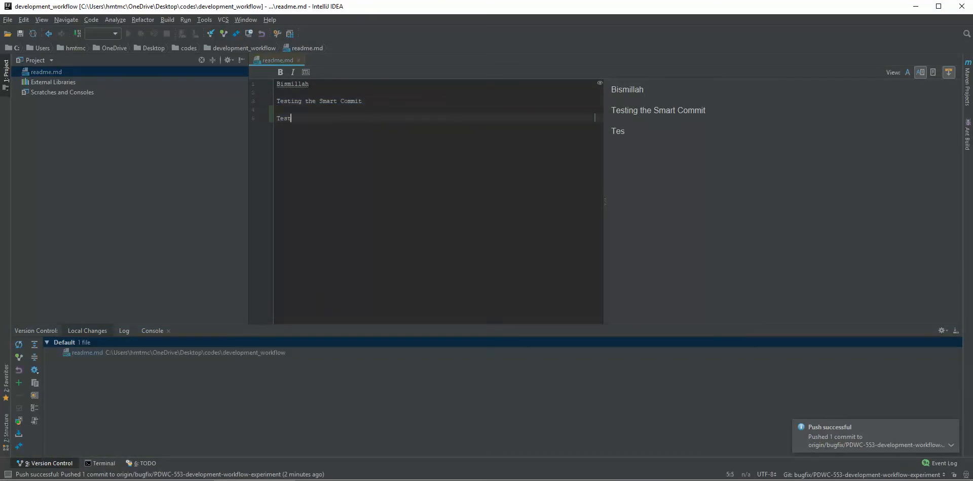
text(ing Time Tracking )
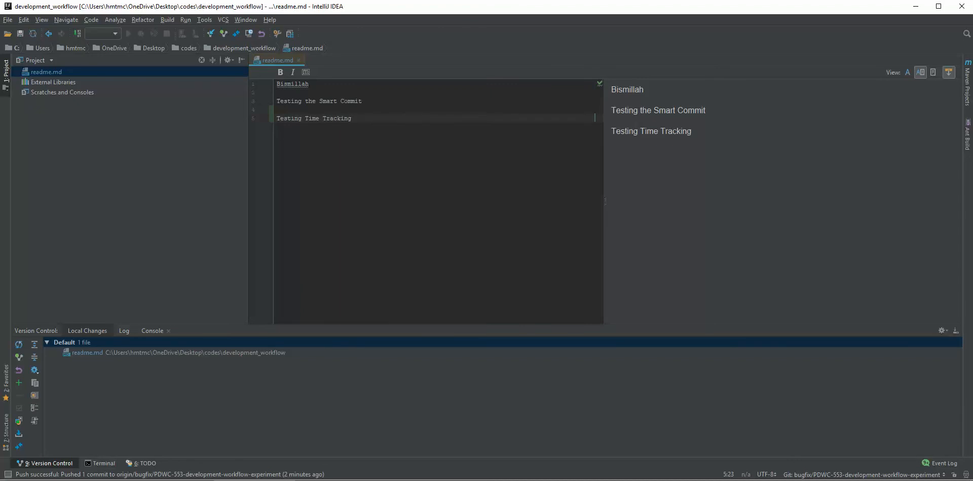
text(commit)
- Start committing the Default changelist with the message "PDWC-553 #time 10m Total work logged"
right_click(69, 343)
click(105, 337)
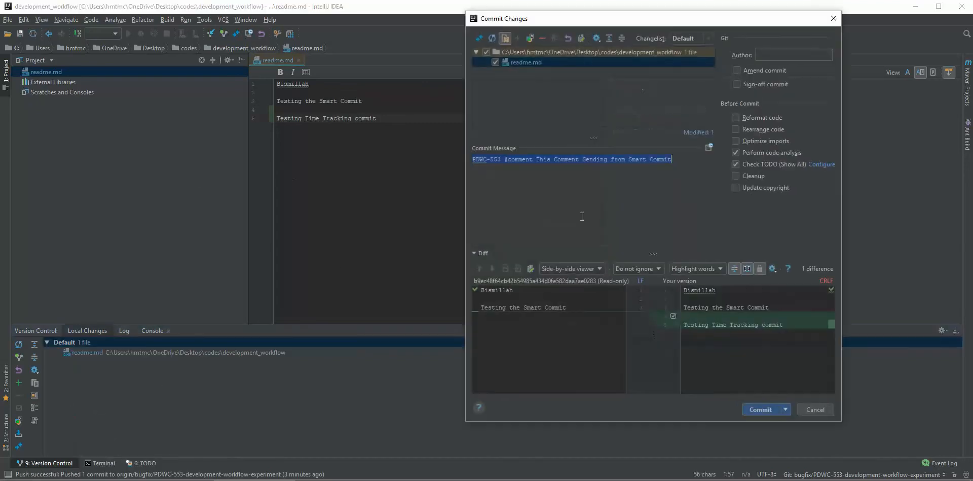
text(PDWC-553 #time 10m Total work logged)
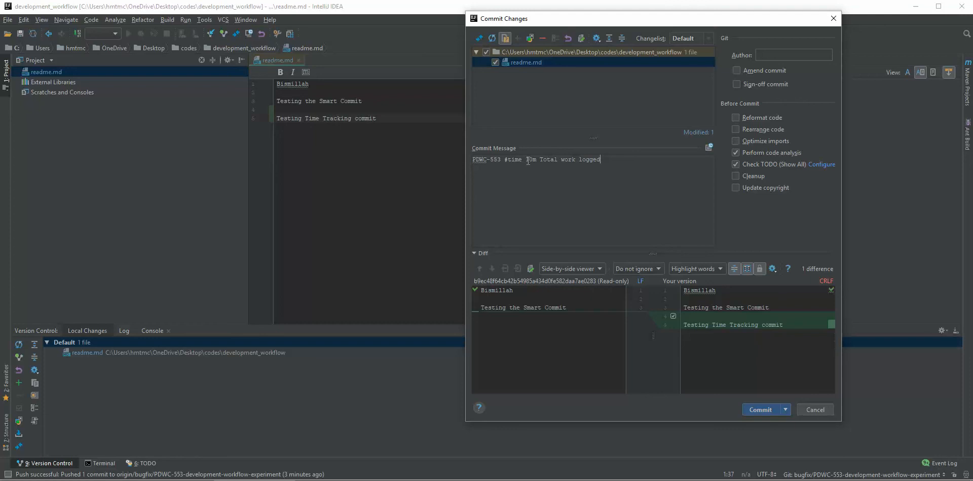
drag(537, 161, 529, 161)
- Commit the time tracking change and push it to the PDWC-553 bugfix branch on origin
click(787, 412)
click(793, 430)
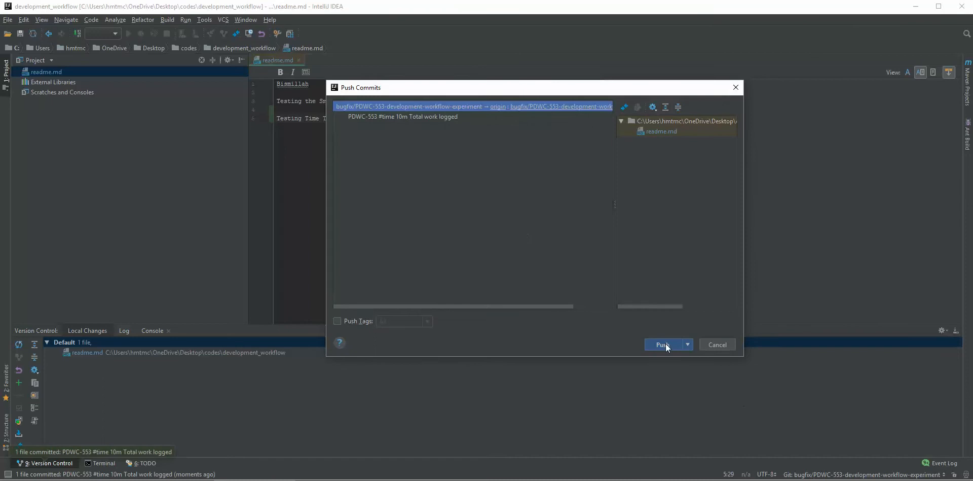
click(664, 343)
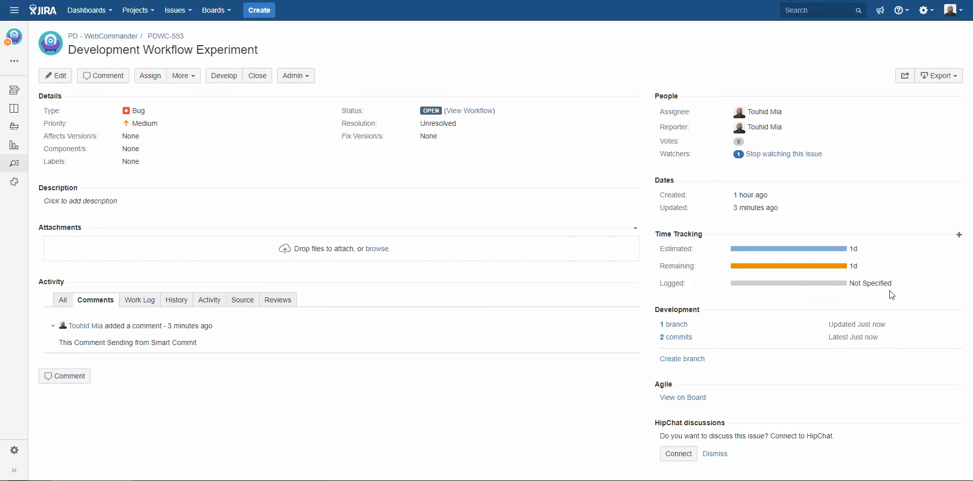
- Reload Jira issue PDWC-553 to check its logged time, and review the issue's workflow diagram
right_click(537, 57)
click(568, 88)
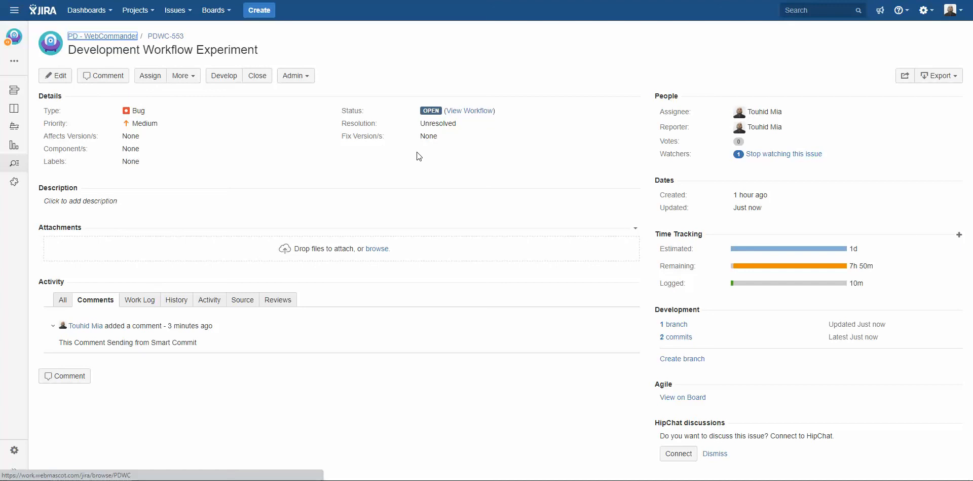
click(469, 115)
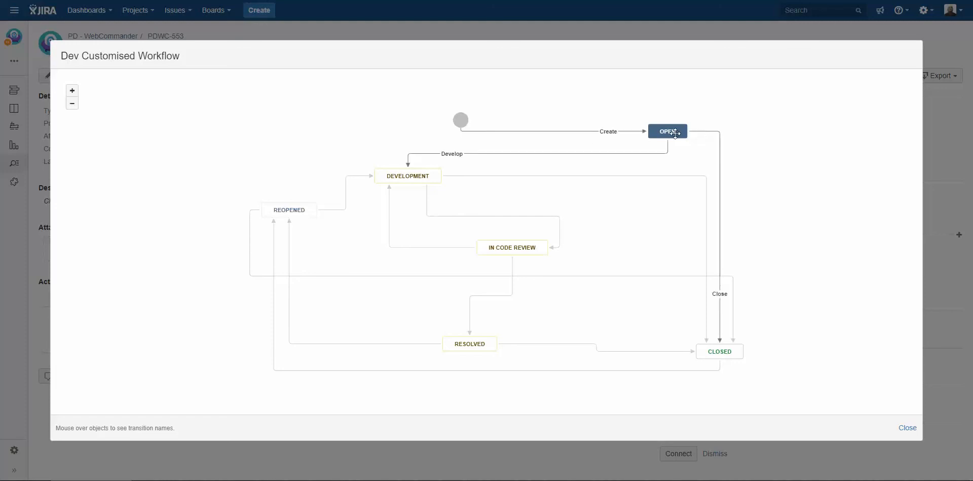
click(906, 428)
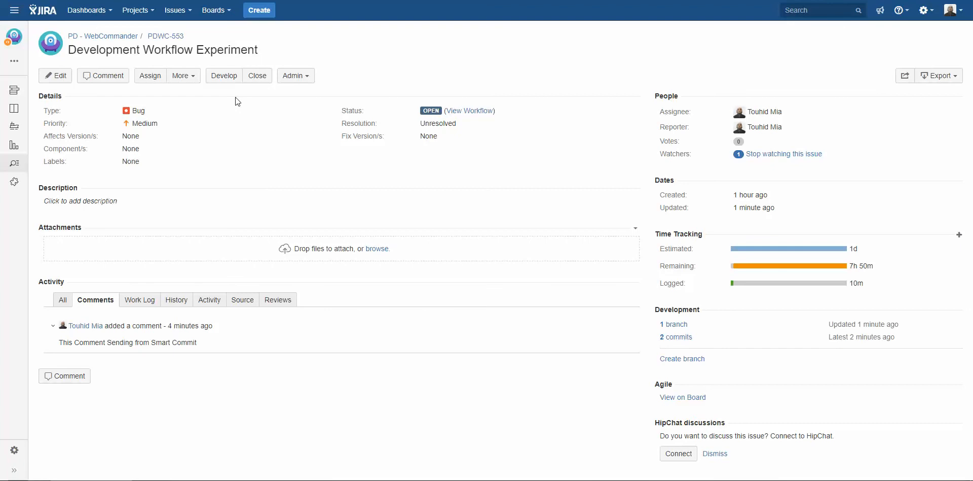
- Switch to the notes and replace the heading above the transition syntax with "Tansion"
key(alt+Tab)
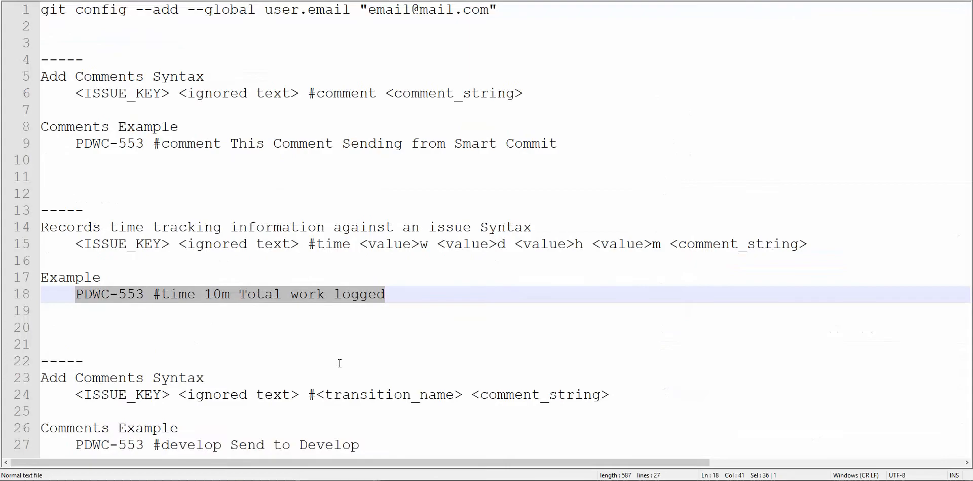
click(339, 363)
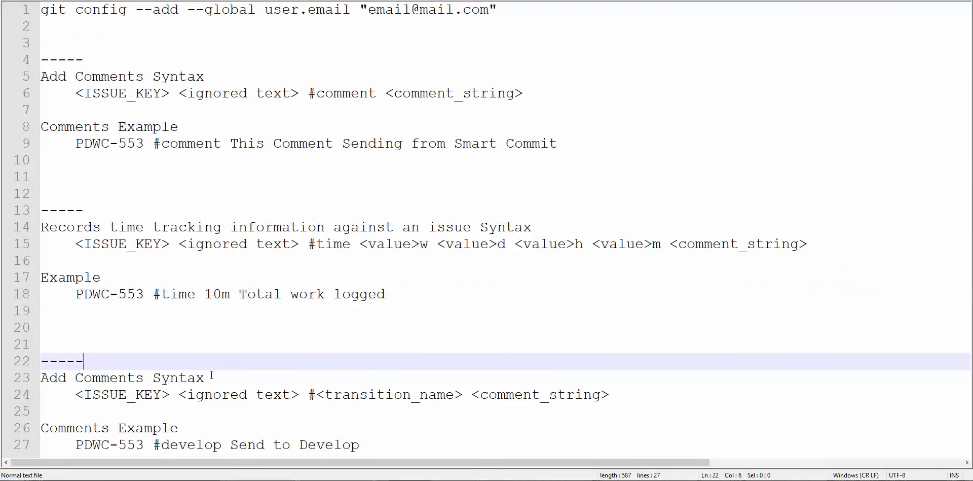
drag(211, 376, 41, 380)
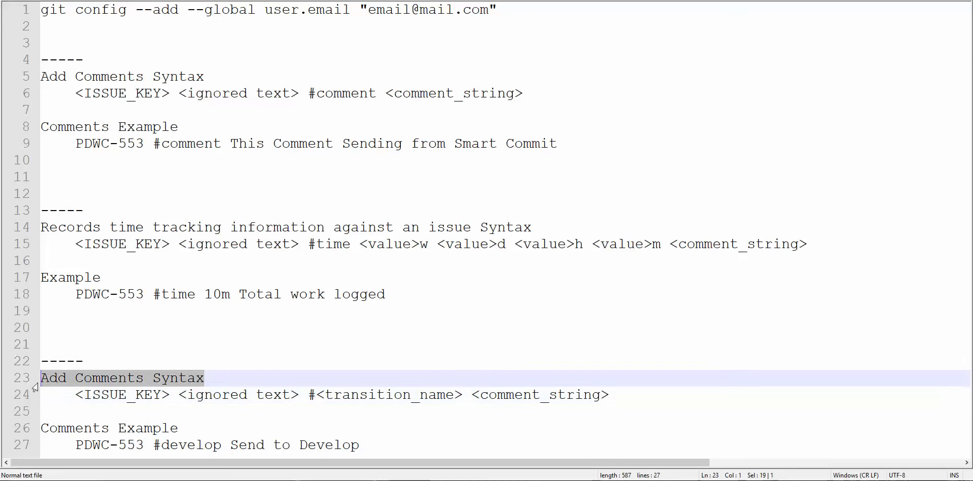
text(Tans)
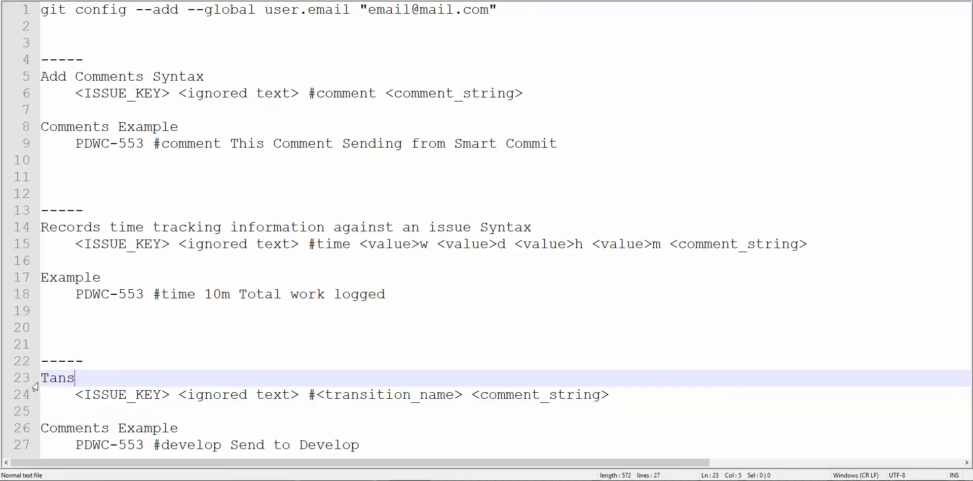
text(i)
text(on)
click(50, 379)
- In the notes, set the heading above the #<transition_name> syntax to "Transition", reusing the word from the syntax line
drag(329, 394, 411, 394)
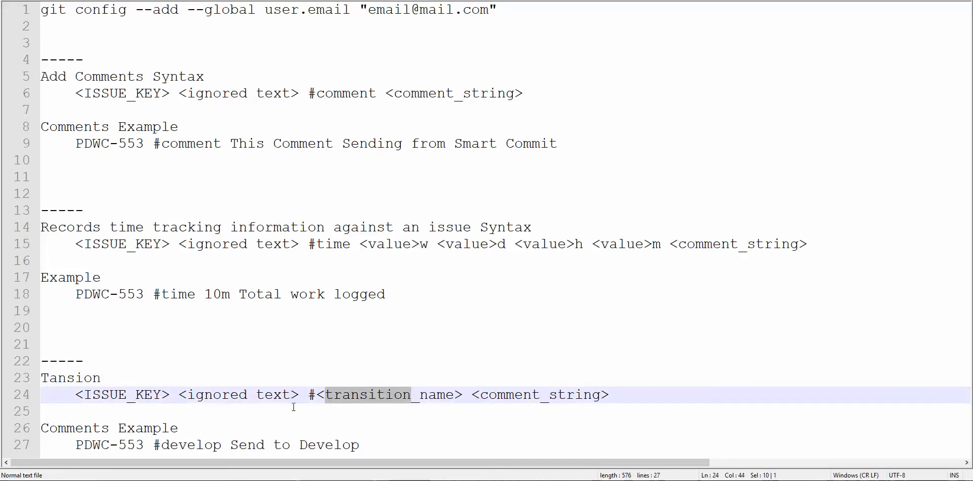
key(ctrl+c)
double_click(47, 380)
key(ctrl+v)
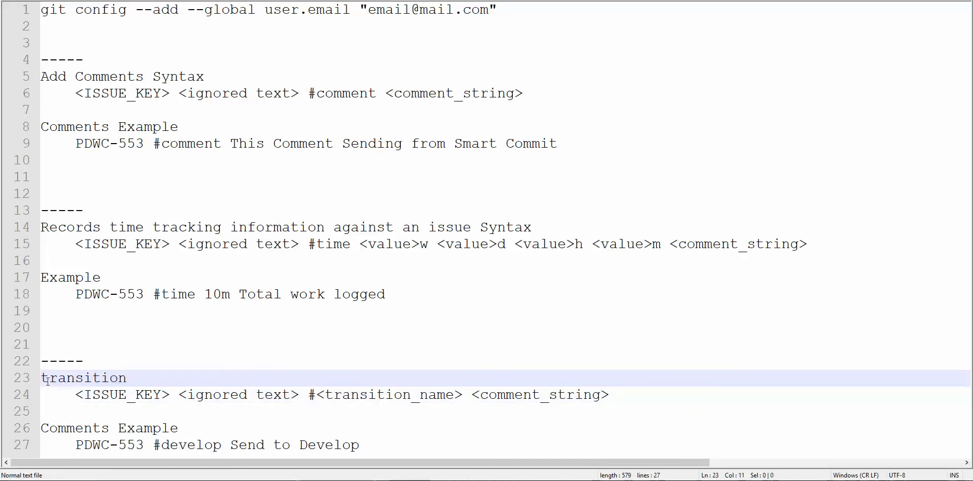
drag(47, 380, 28, 381)
text(T)
click(257, 342)
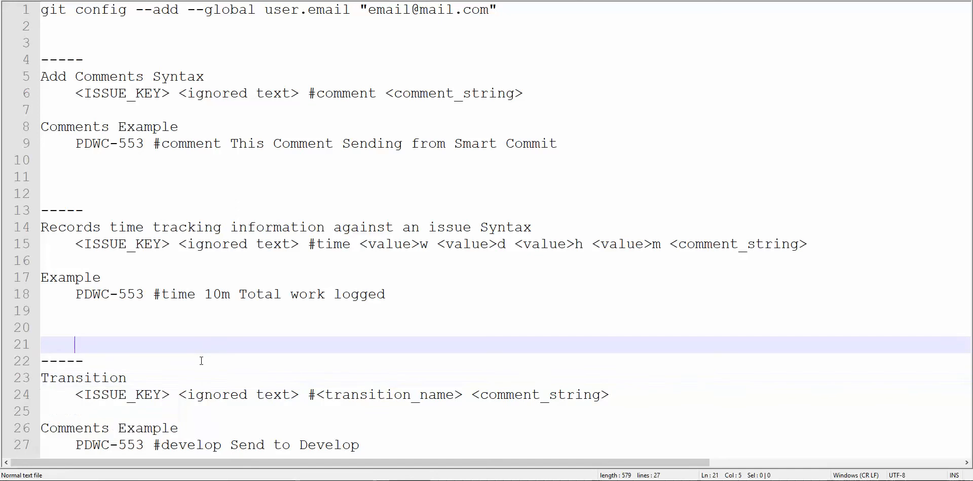
- Review the transition syntax in the notes and copy the example line "PDWC-553 #develop Send to Develop"
double_click(104, 398)
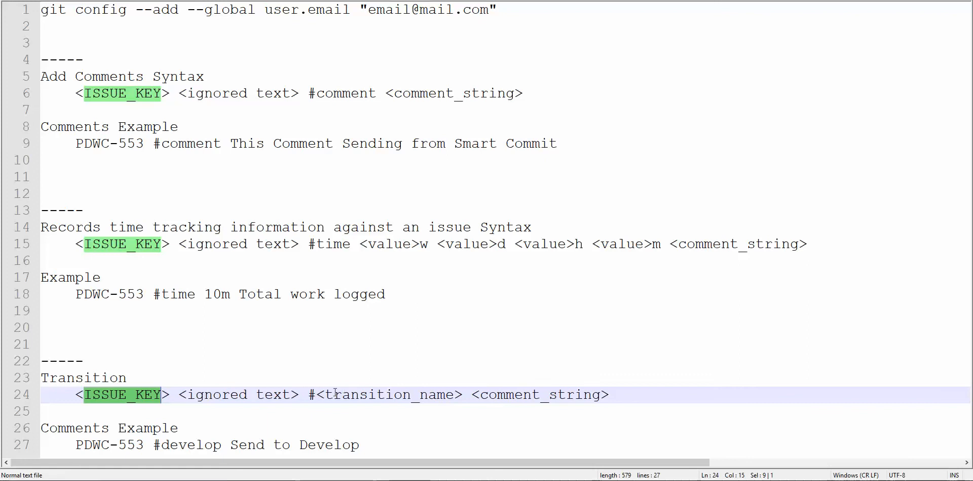
drag(309, 394, 466, 393)
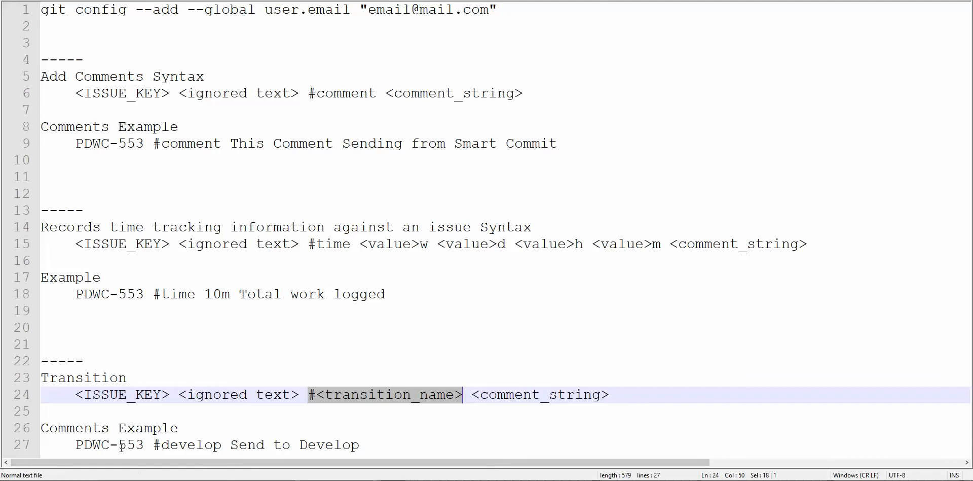
double_click(186, 444)
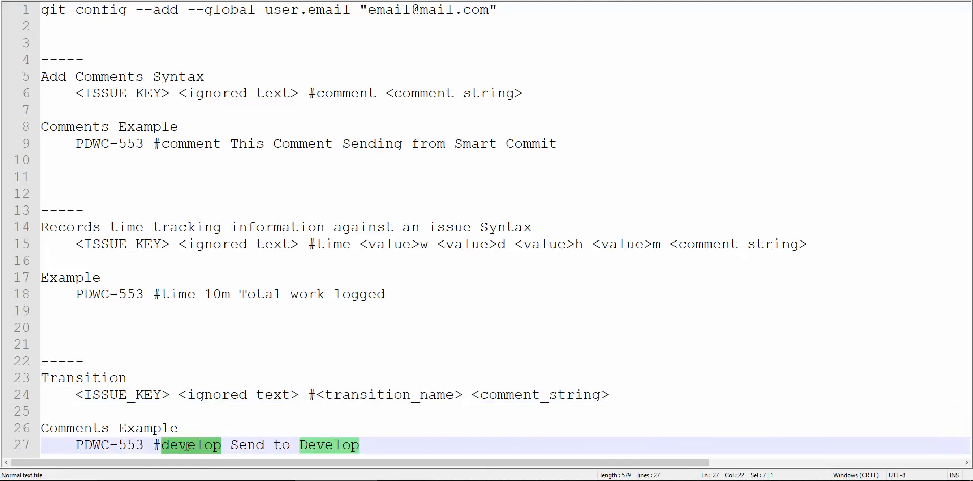
click(227, 433)
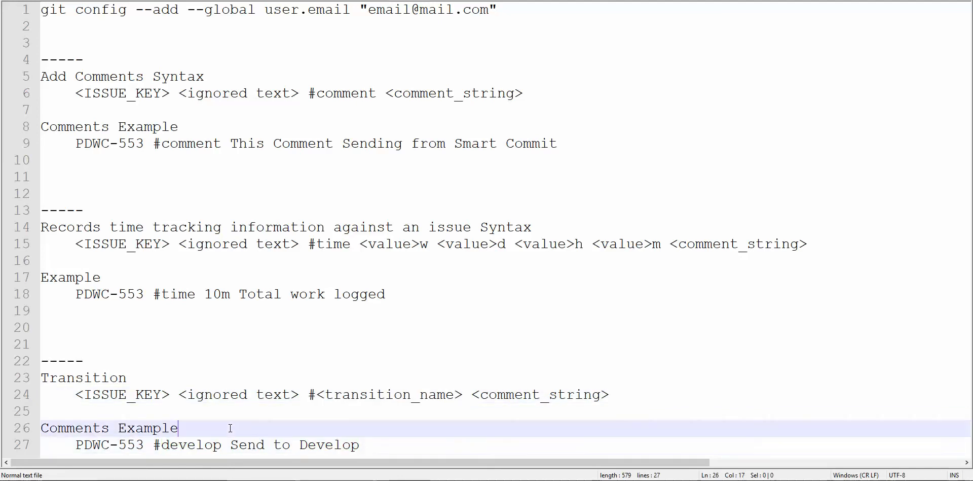
drag(75, 443, 369, 450)
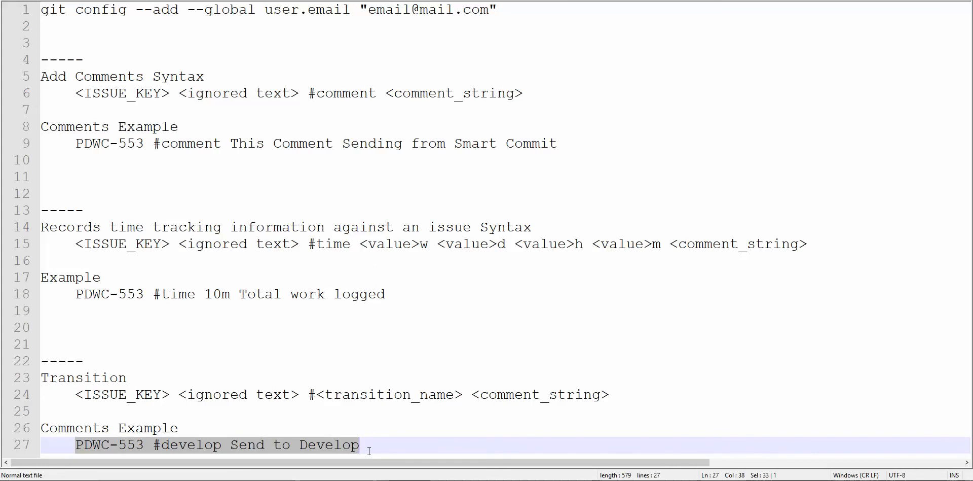
- Switch to IntelliJ IDEA and add the copied line "PDWC-553 #develop Send to Develop" as a new last paragraph of readme.md
key(alt+Tab)
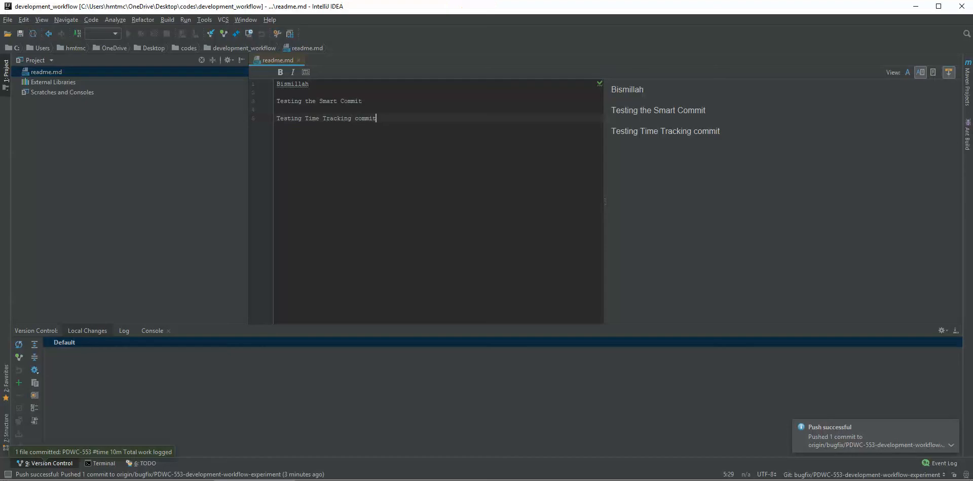
key(Return)
key(Return)
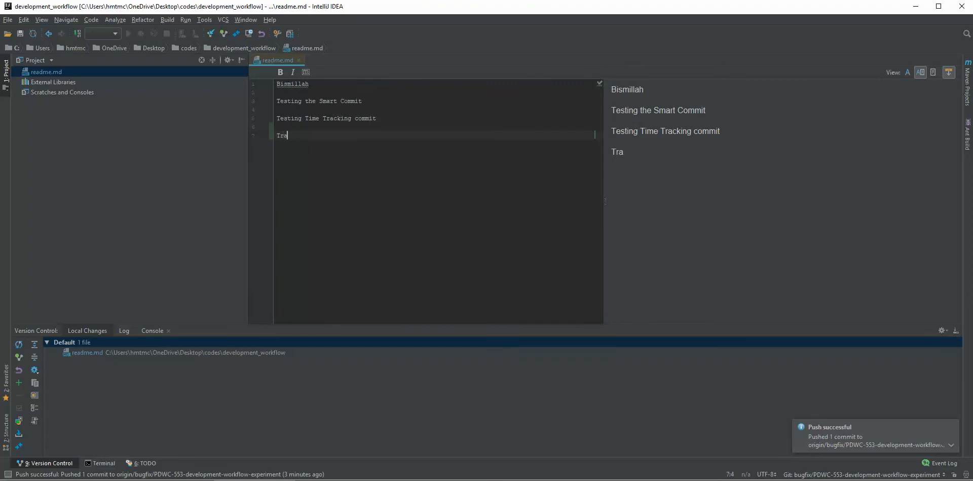
key(BackSpace)
key(BackSpace)
key(BackSpace)
key(BackSpace)
key(BackSpace)
key(BackSpace)
key(ctrl+v)
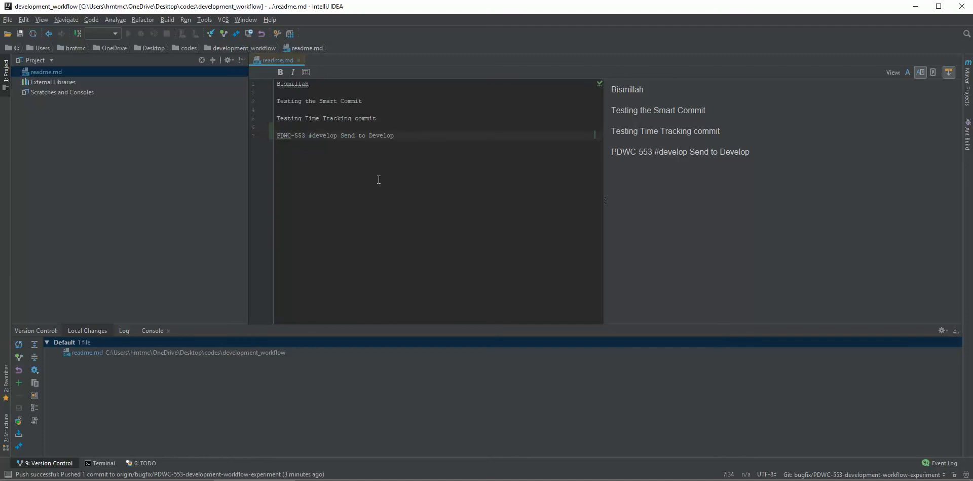
drag(403, 133, 272, 137)
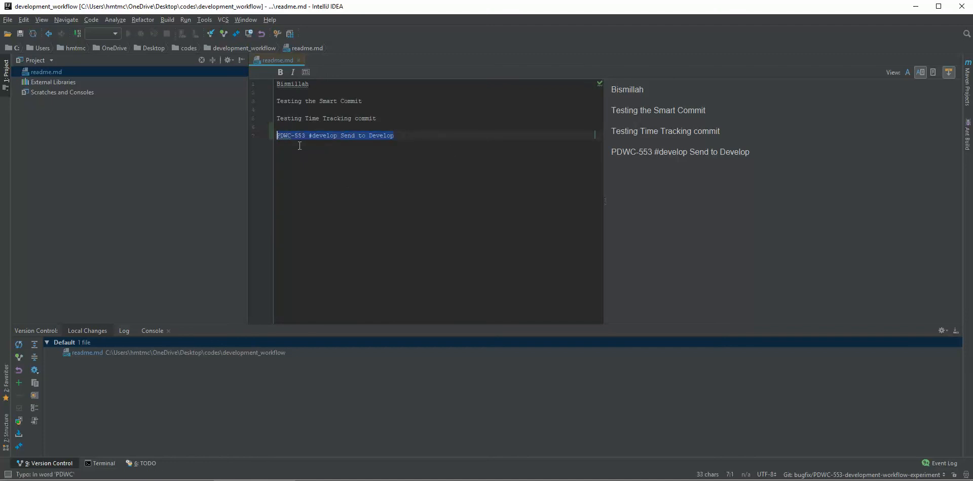
click(426, 170)
- Commit and push the Default changelist with the message "PDWC-553 #develop Send to Develop"
click(85, 343)
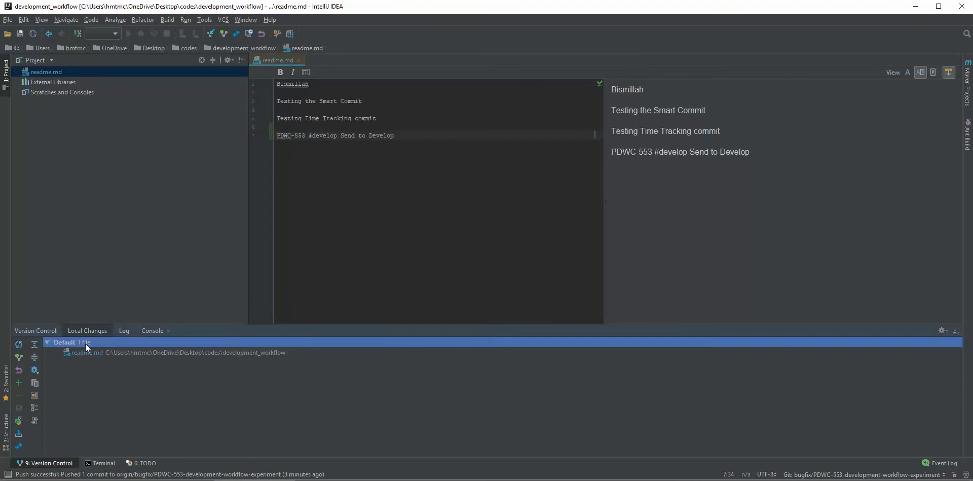
right_click(85, 343)
click(114, 336)
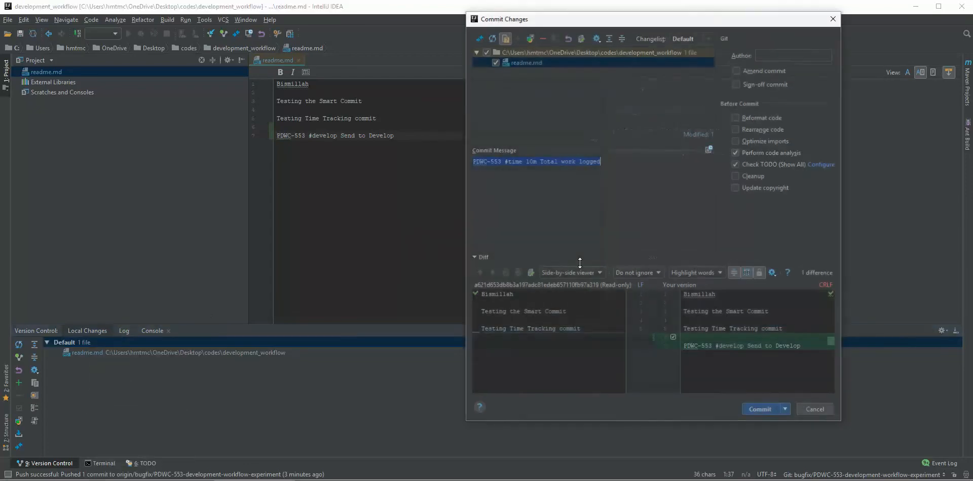
key(ctrl+v)
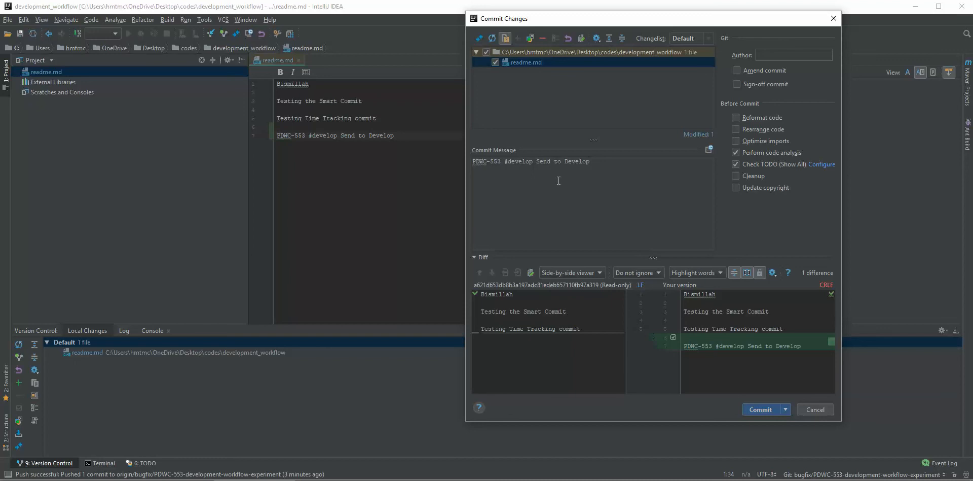
double_click(526, 162)
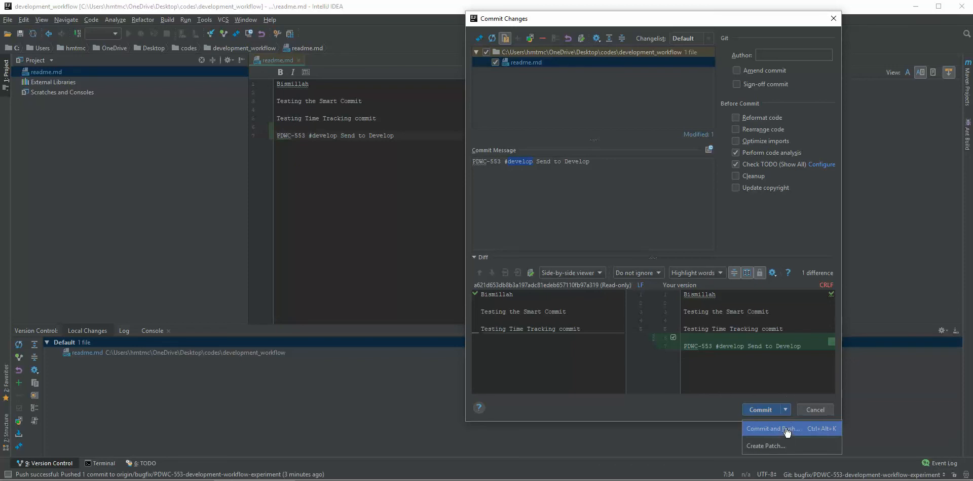
click(774, 418)
click(655, 345)
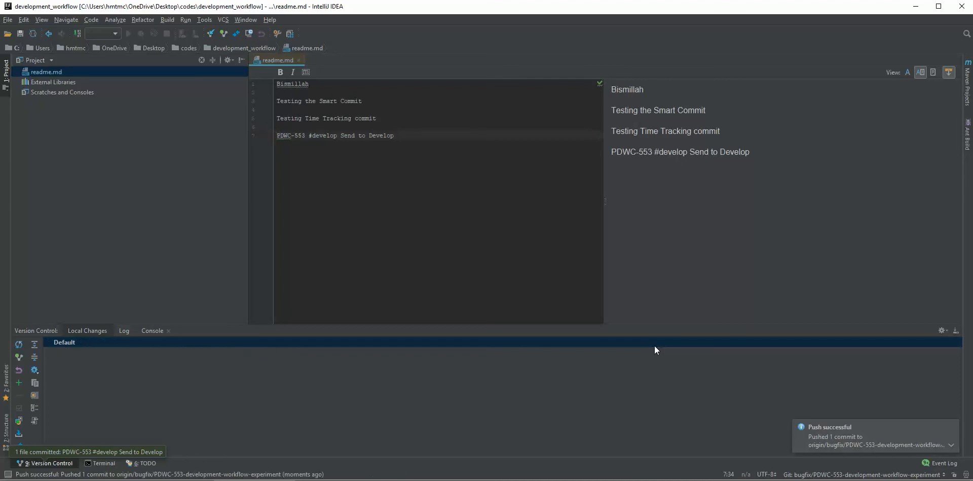
- Switch to Jira, reload issue PDWC-553 and check its status and newest comment
key(alt+Tab)
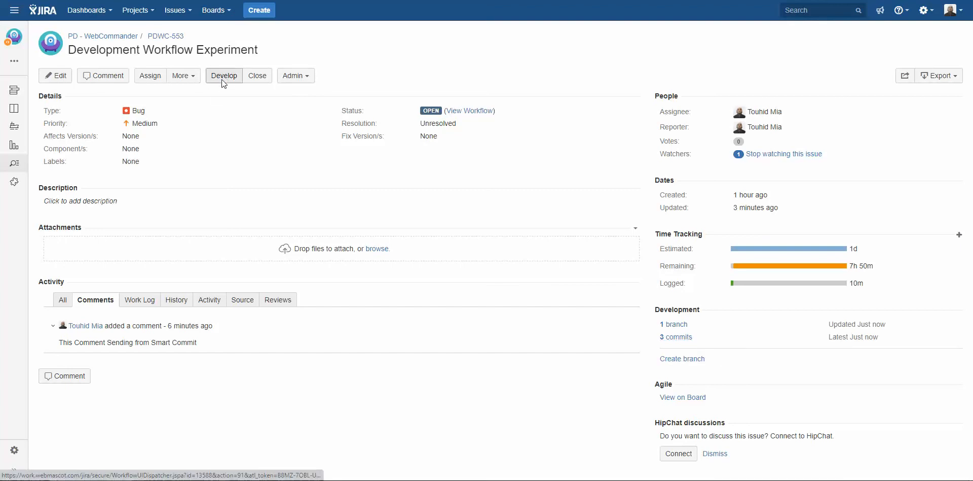
right_click(482, 53)
click(517, 85)
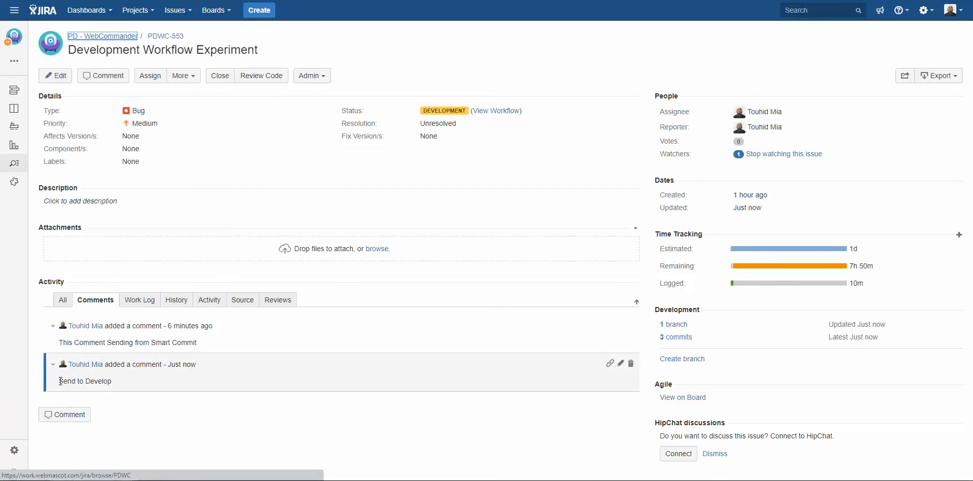
drag(61, 380, 117, 384)
click(183, 424)
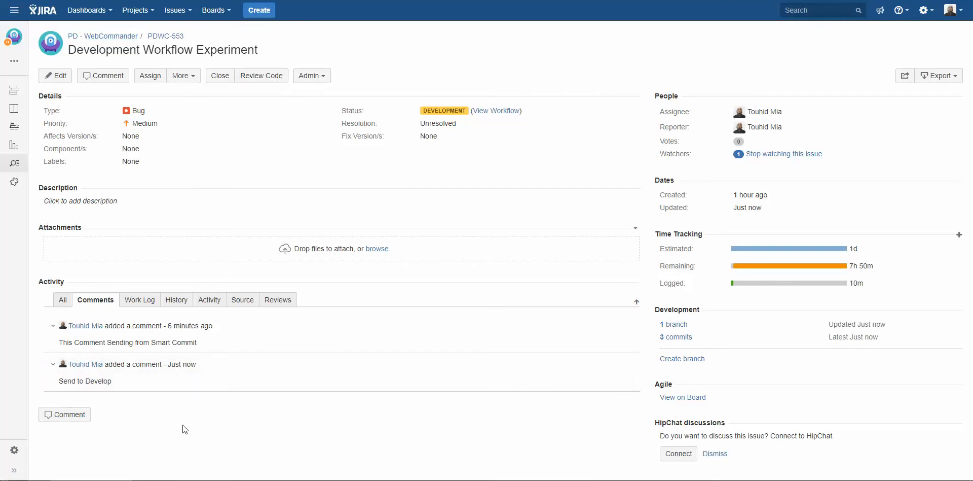